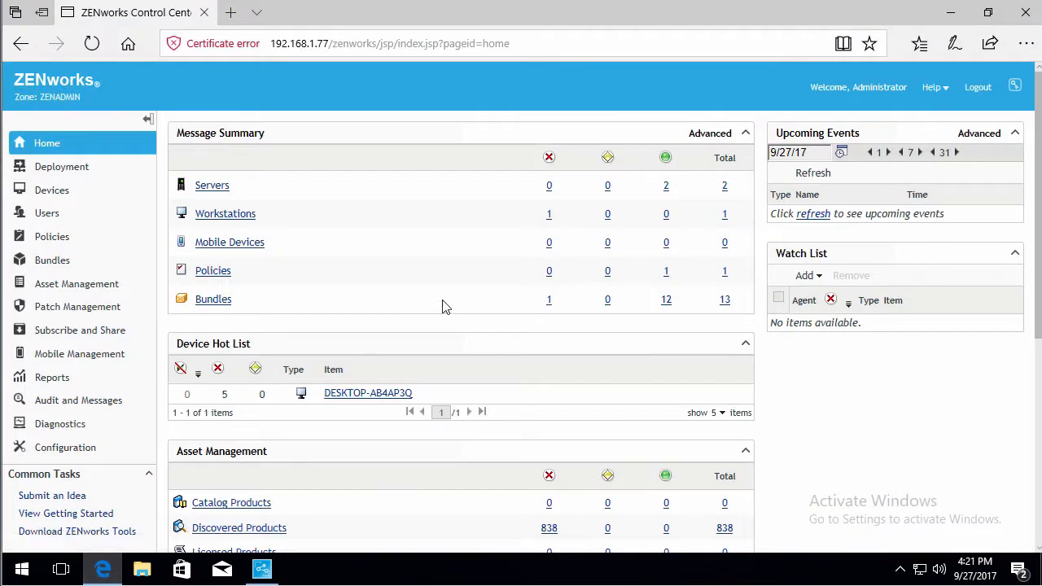
- Create a new ZENworks End User Branding Policy for all platforms named DigitalAirlines Corporate in the /Policies folder
click(52, 241)
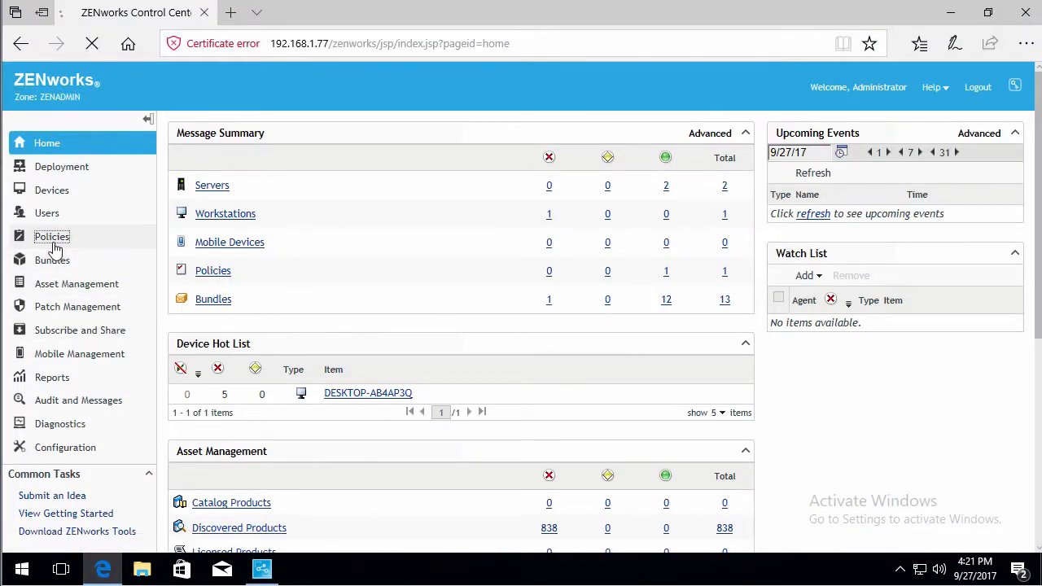
click(241, 177)
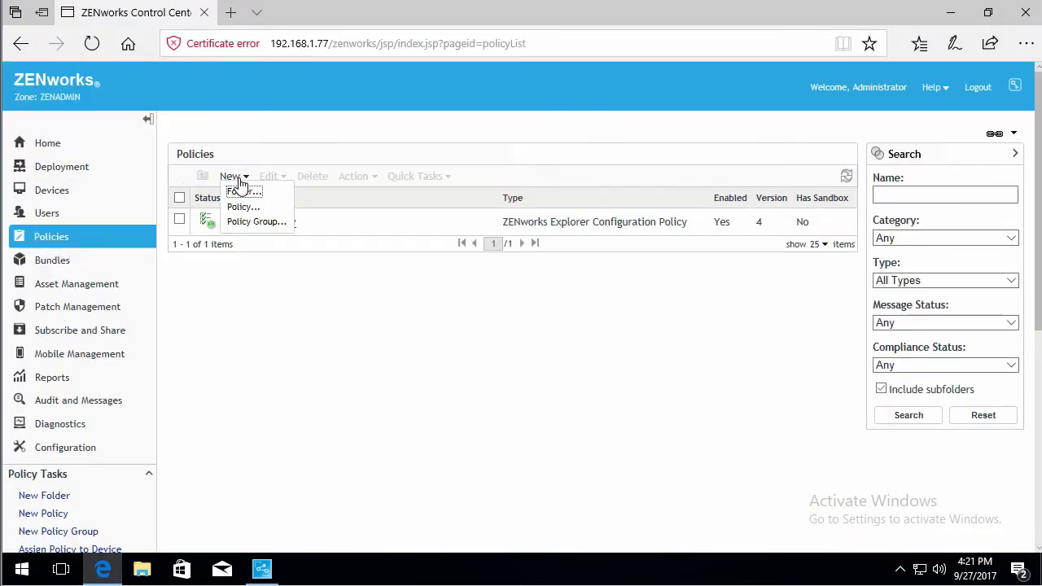
click(243, 209)
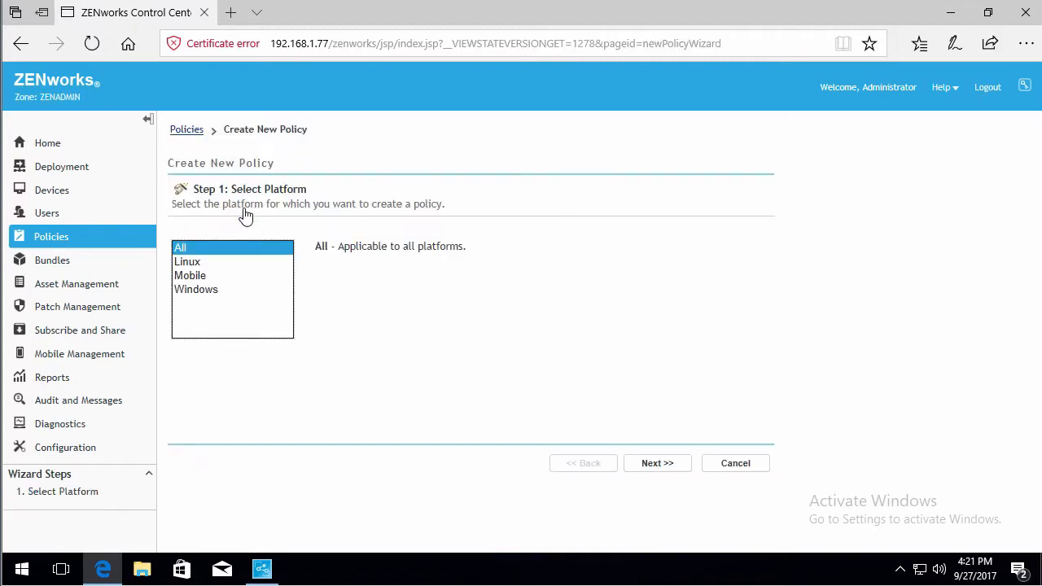
click(656, 466)
click(648, 466)
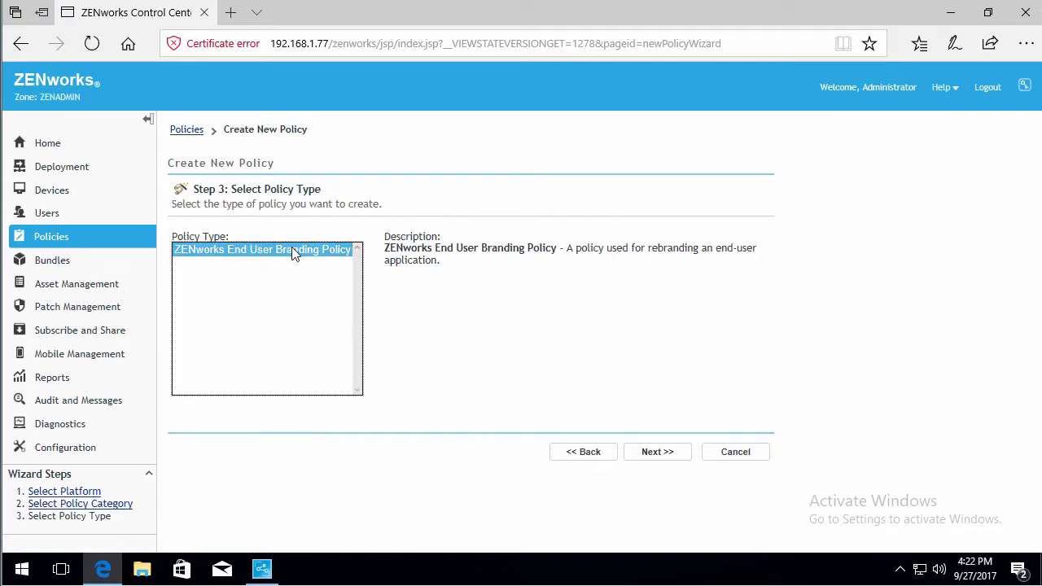
click(655, 459)
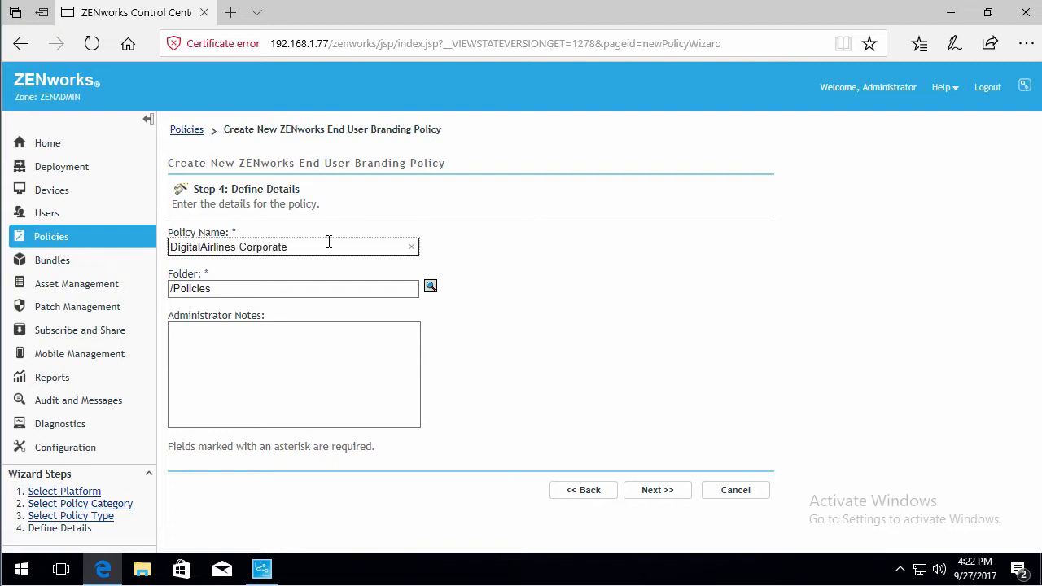
click(652, 491)
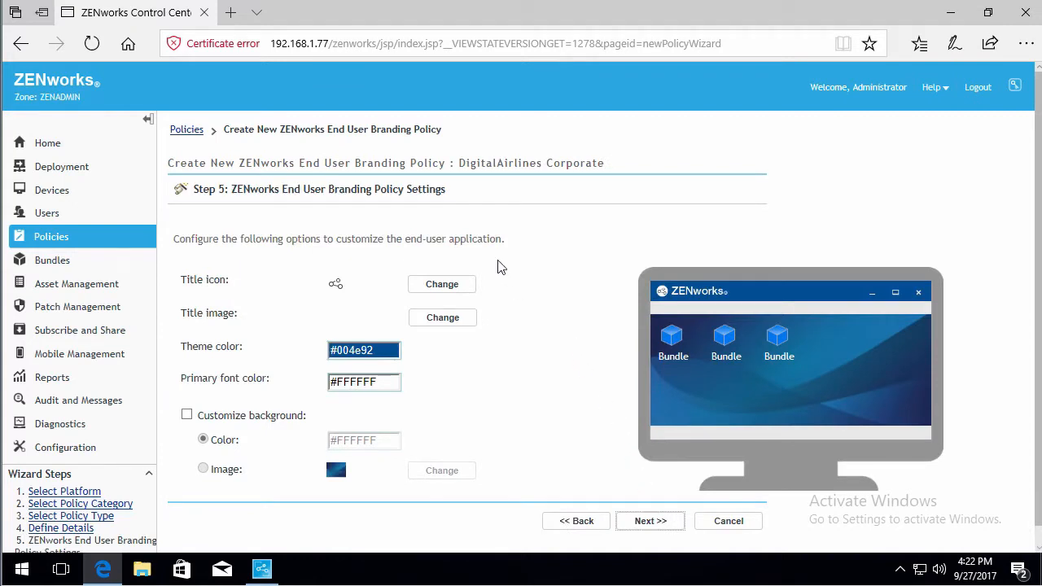
- Set the title icon to the DALogo image from the Shared Folders Products\Logos folder
click(450, 289)
click(451, 289)
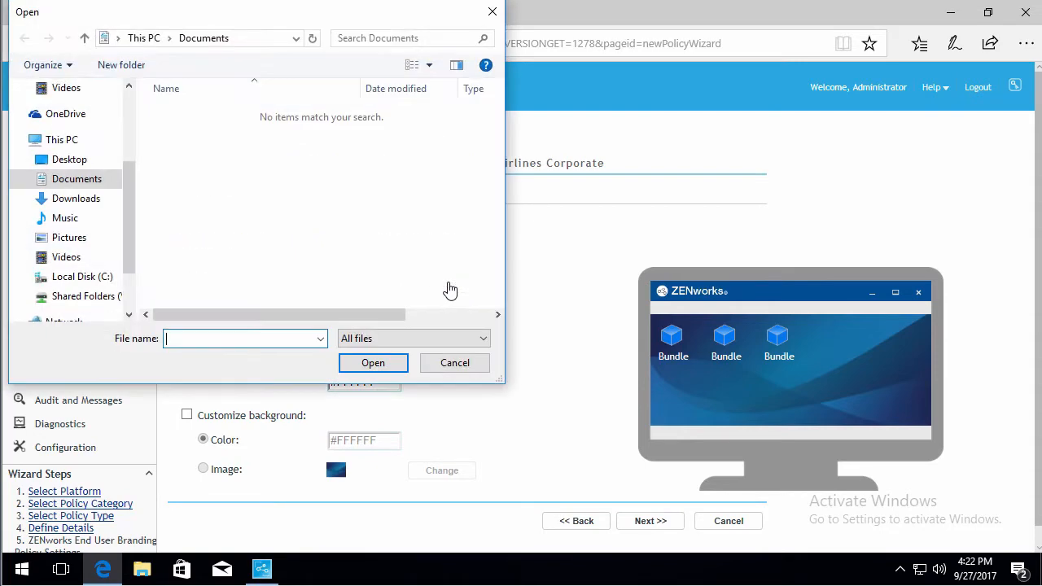
click(98, 296)
double_click(189, 114)
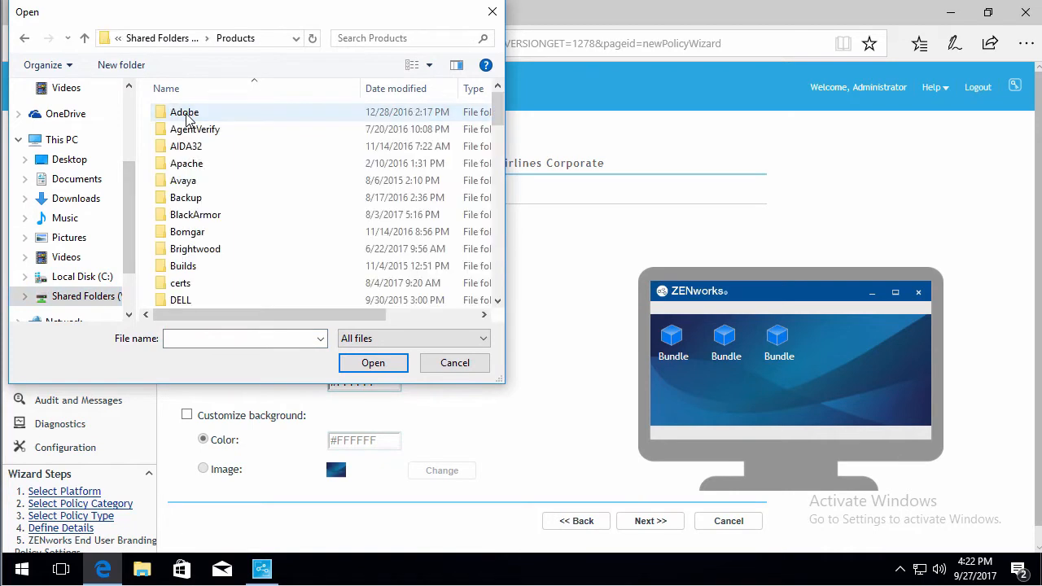
scroll(195, 281, down, 4)
double_click(186, 265)
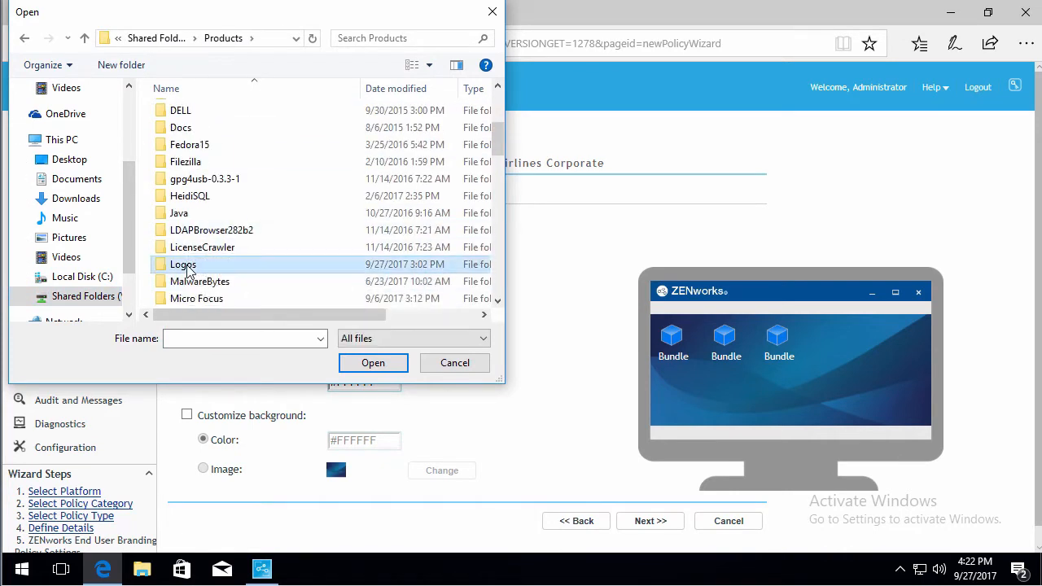
click(200, 216)
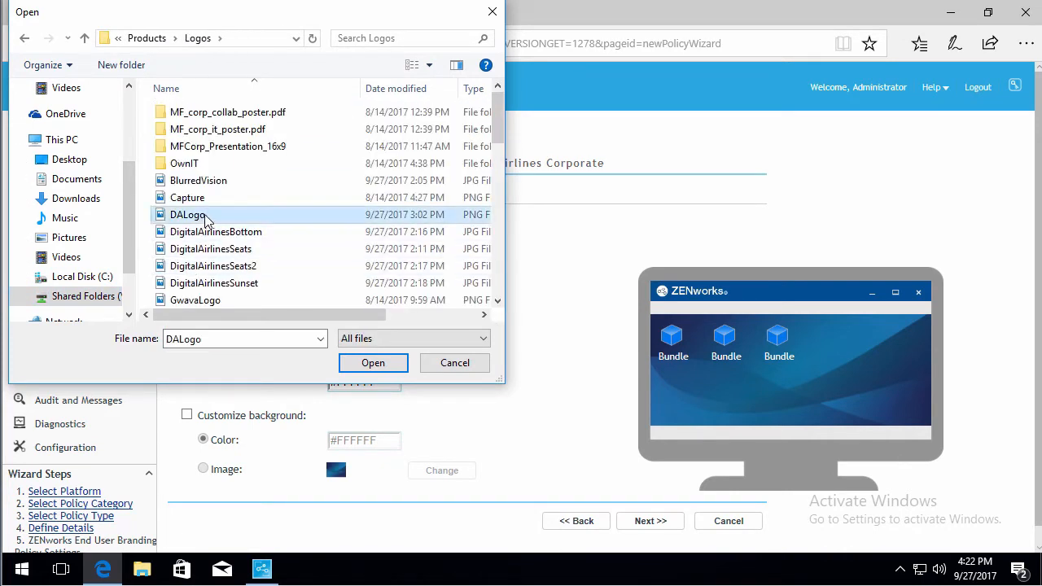
click(373, 367)
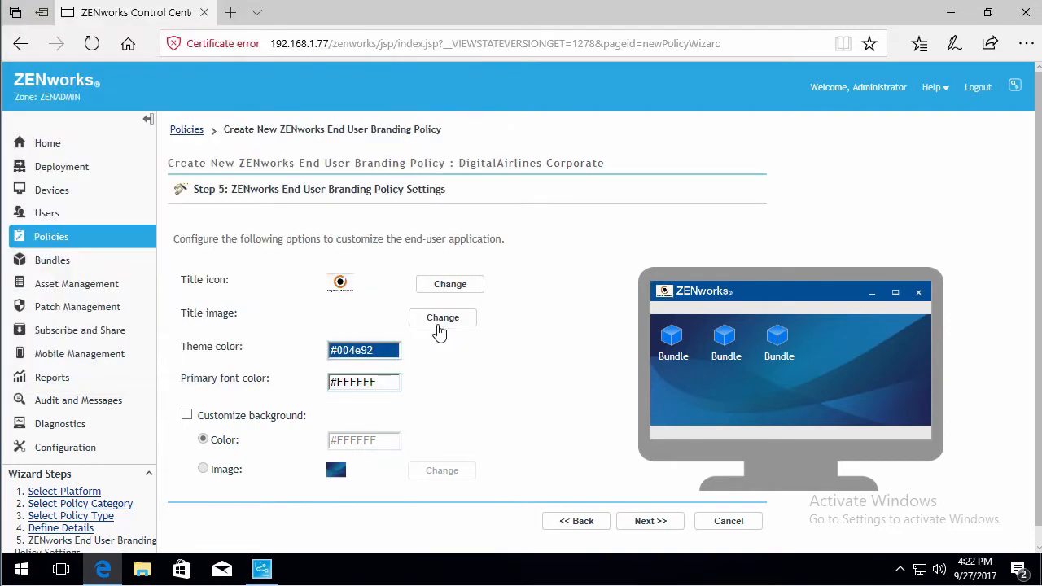
- Set the title image to DigitalAirlinesBottom from the same Logos folder
click(442, 319)
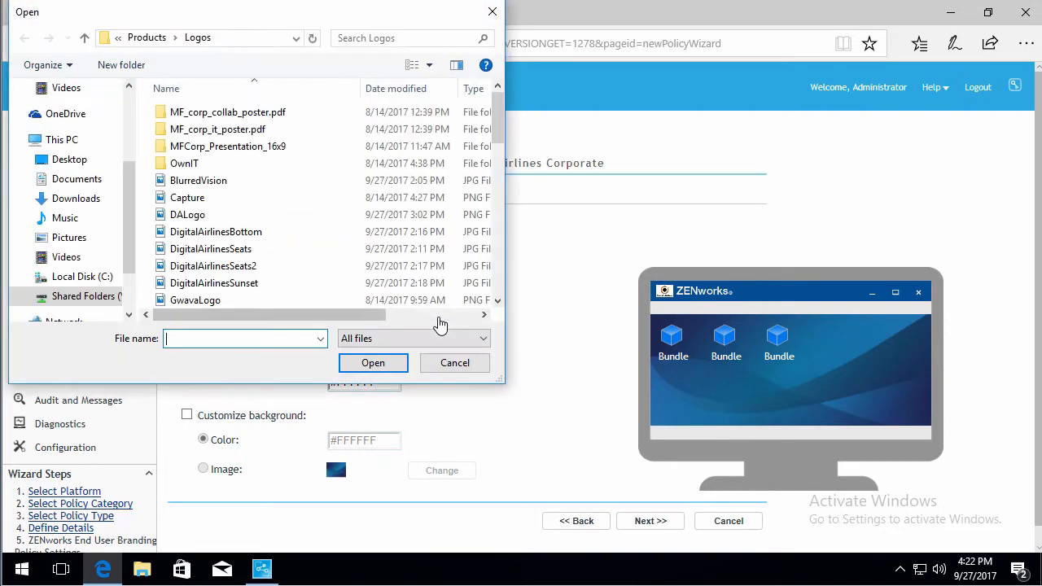
click(237, 234)
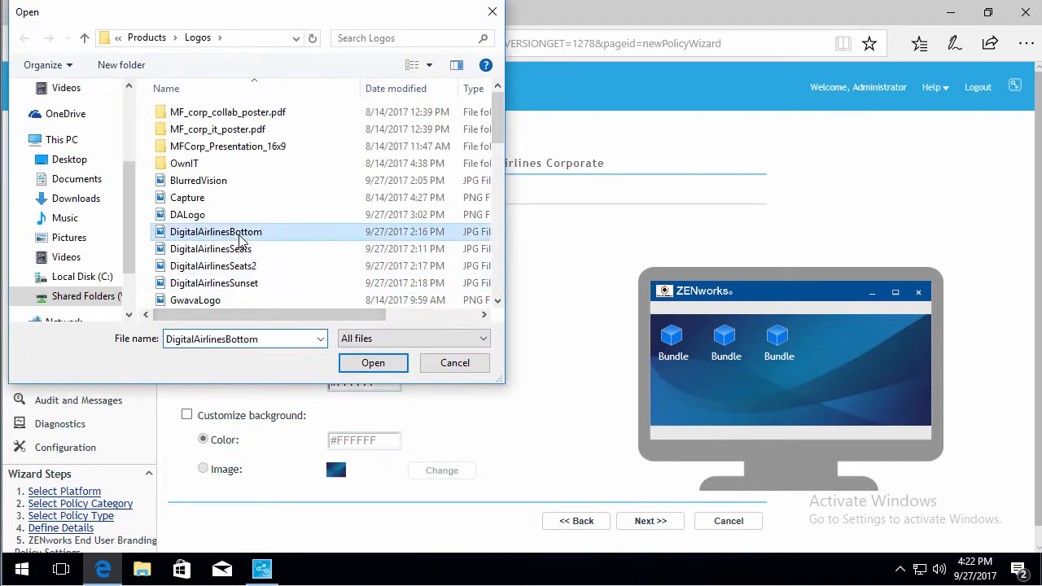
click(371, 364)
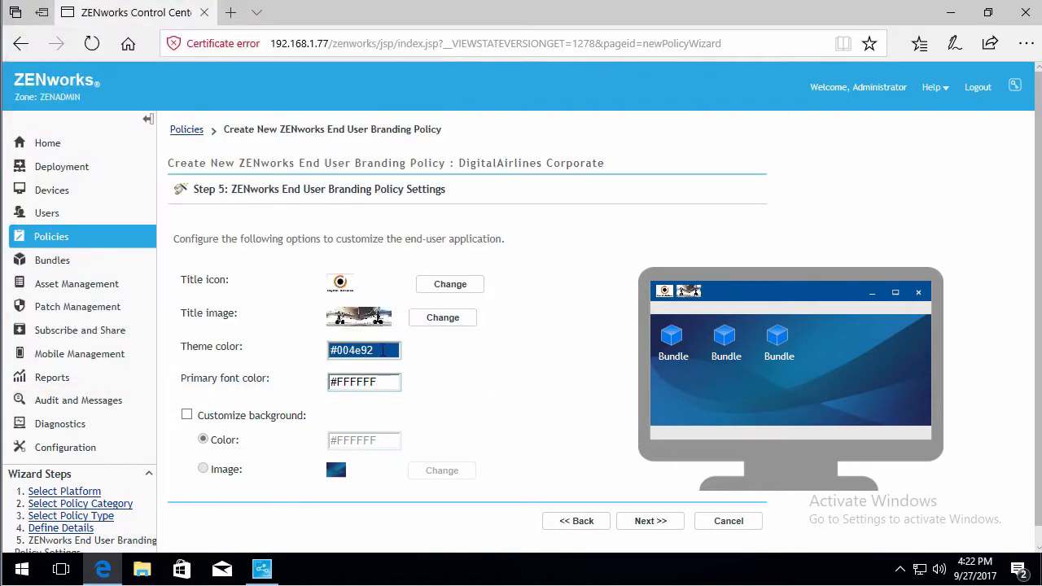
- Set the theme color to #ffaa00 using the color picker
click(382, 350)
click(525, 382)
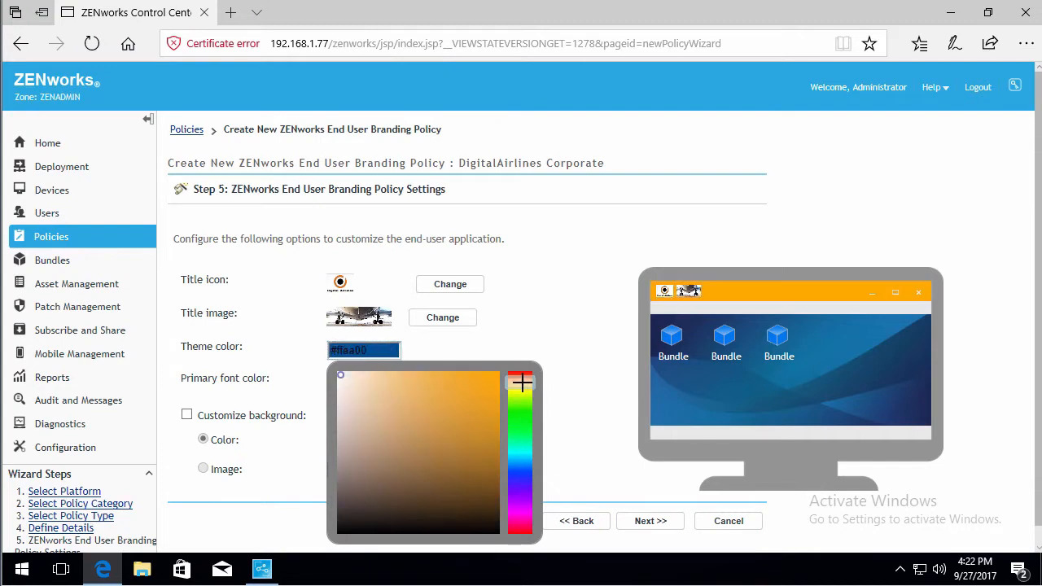
click(418, 343)
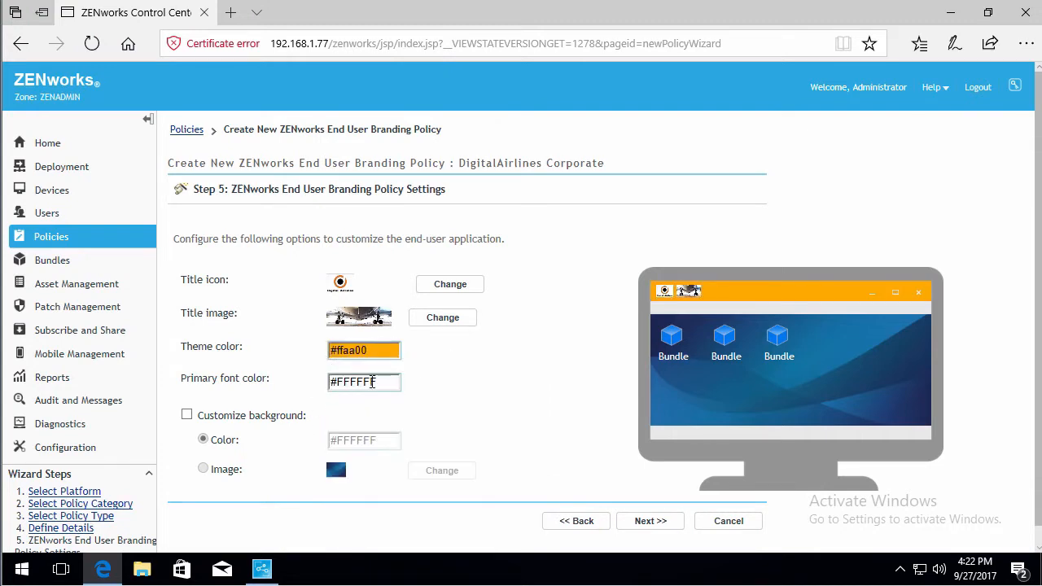
- Set the primary font color to #00a8ff using the color picker
click(394, 384)
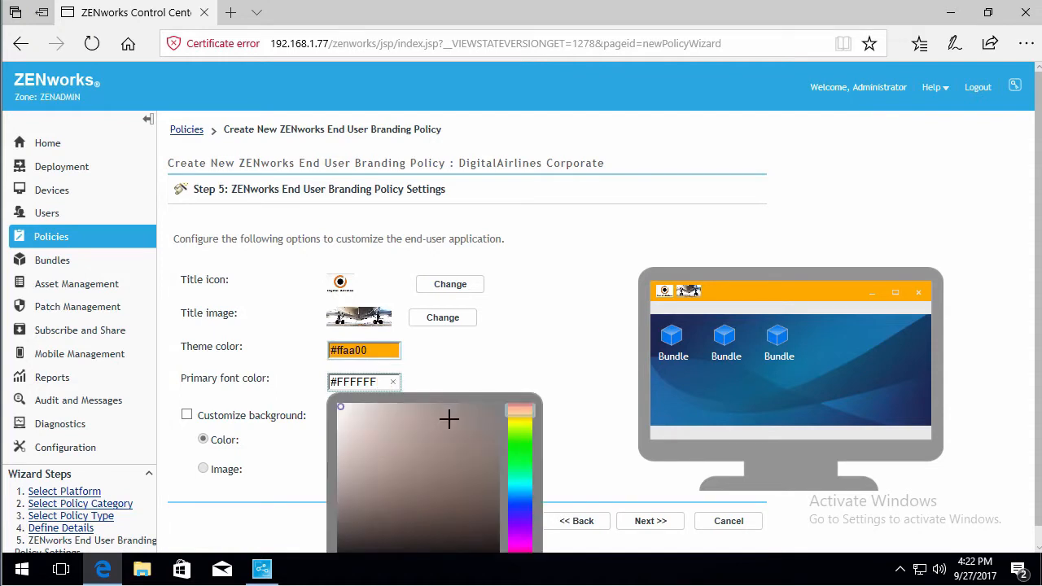
click(349, 546)
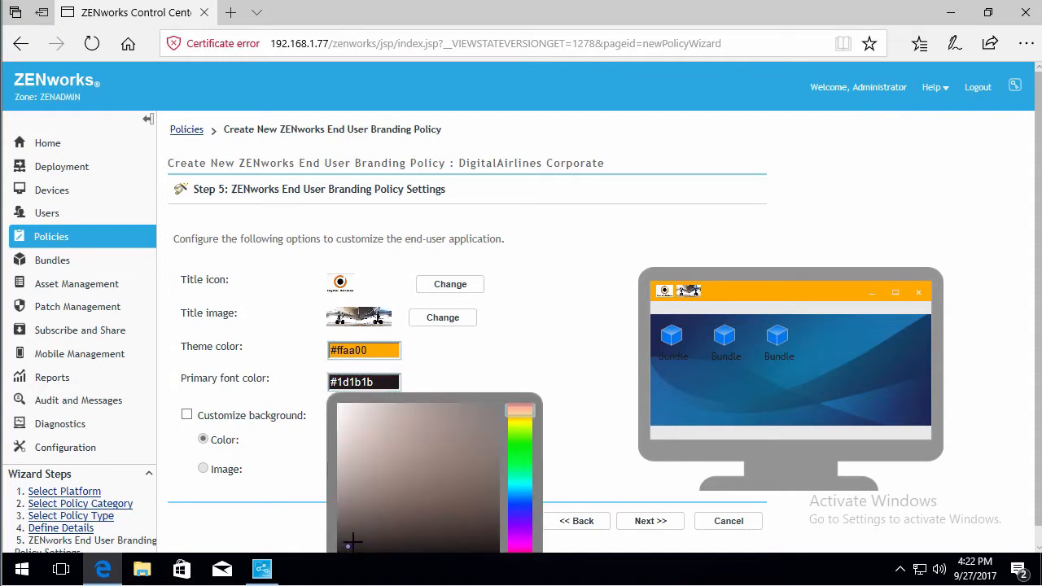
click(539, 344)
scroll(539, 344, down, 1)
click(391, 365)
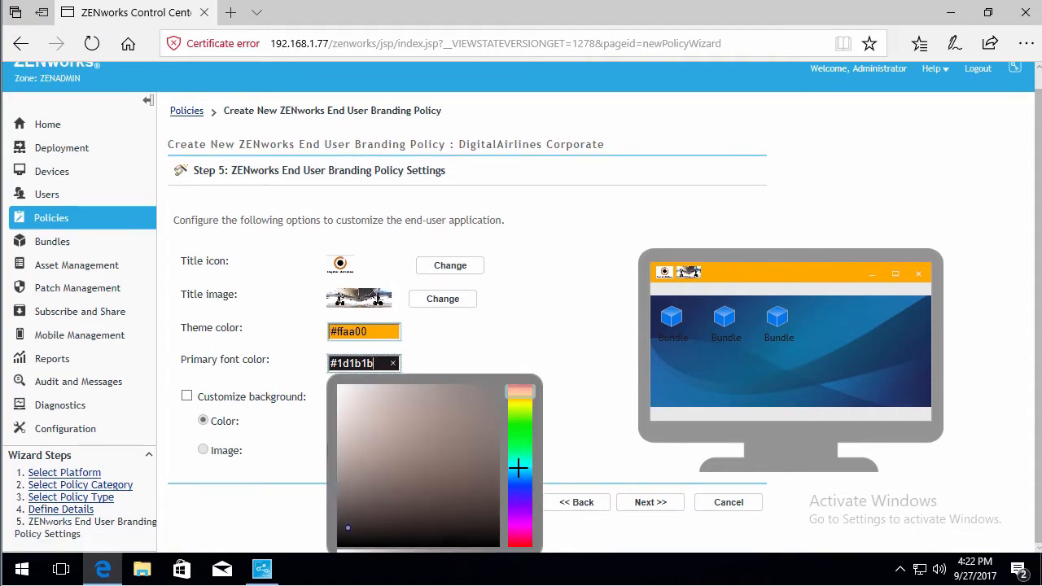
click(518, 466)
click(472, 342)
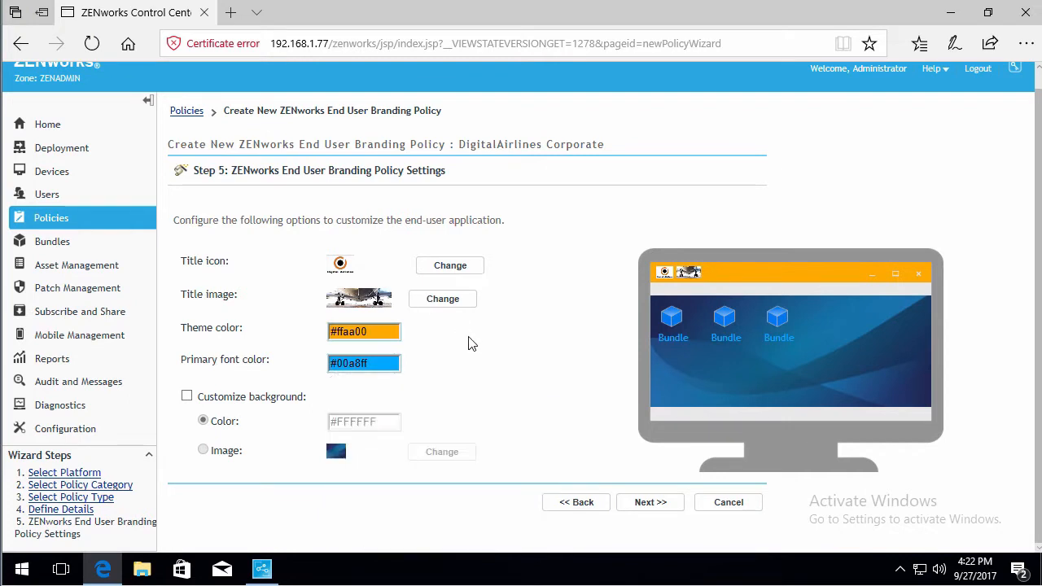
- Enable a customized background and set it to the DigitalAirlinesSunset image
click(186, 397)
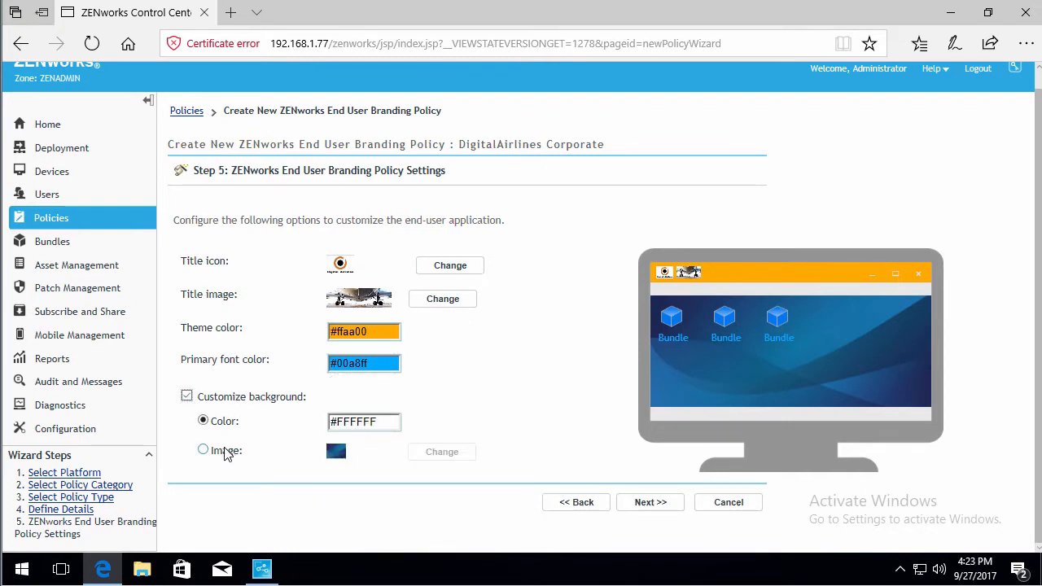
click(204, 450)
click(434, 459)
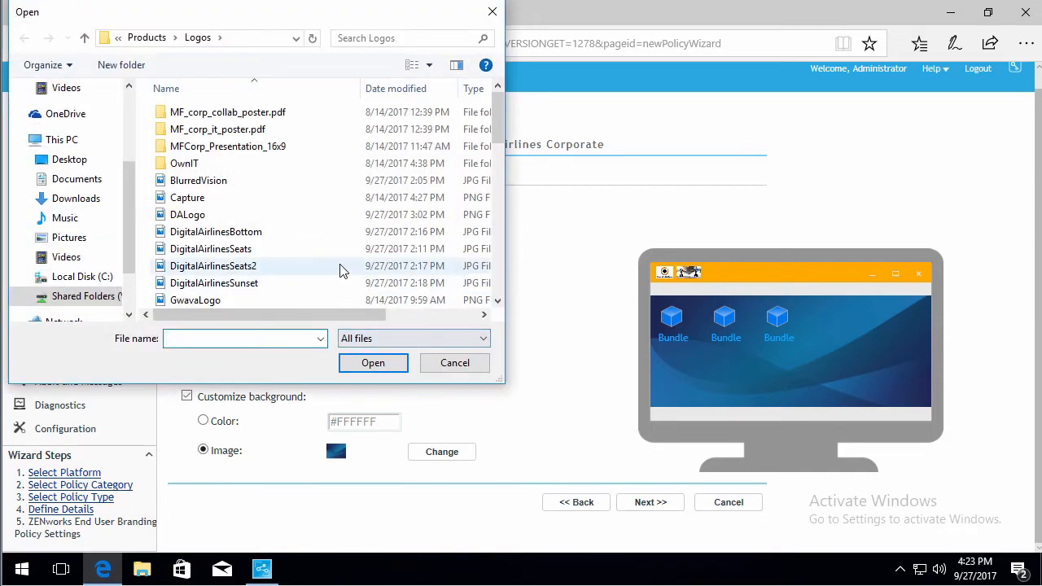
click(244, 283)
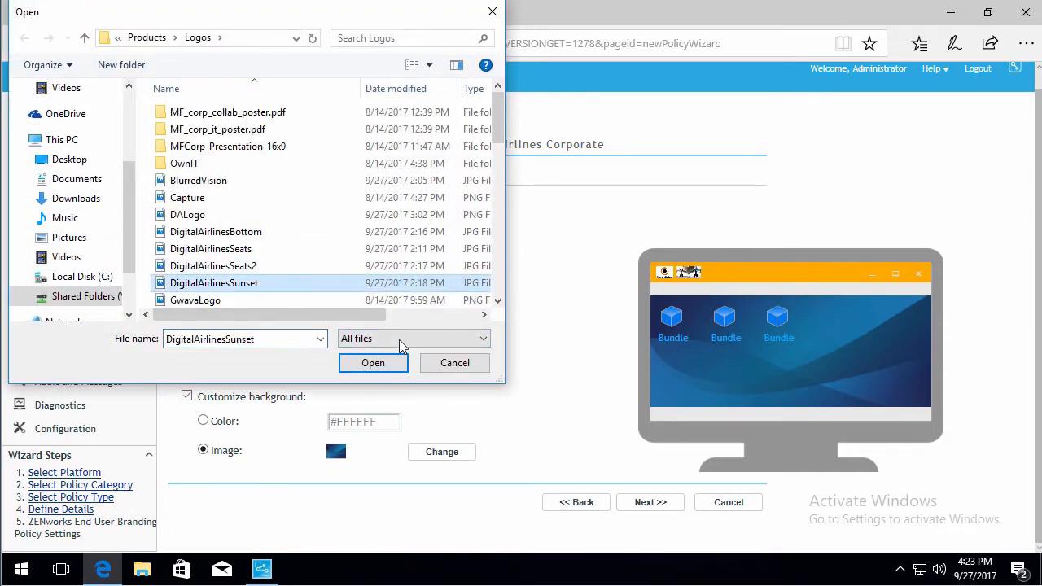
click(372, 364)
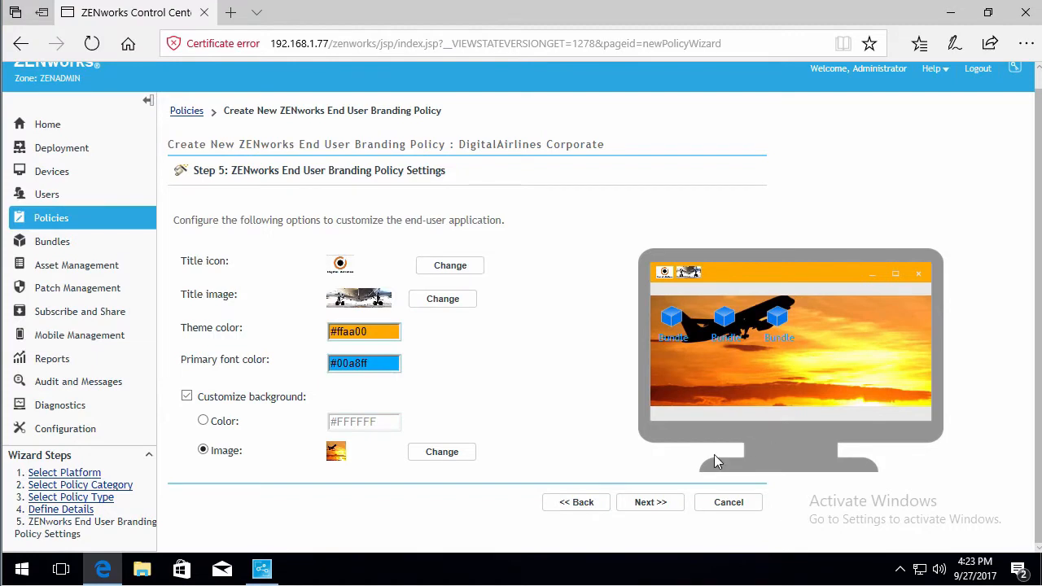
- Finish creating the policy with Define Additional Properties enabled
click(651, 502)
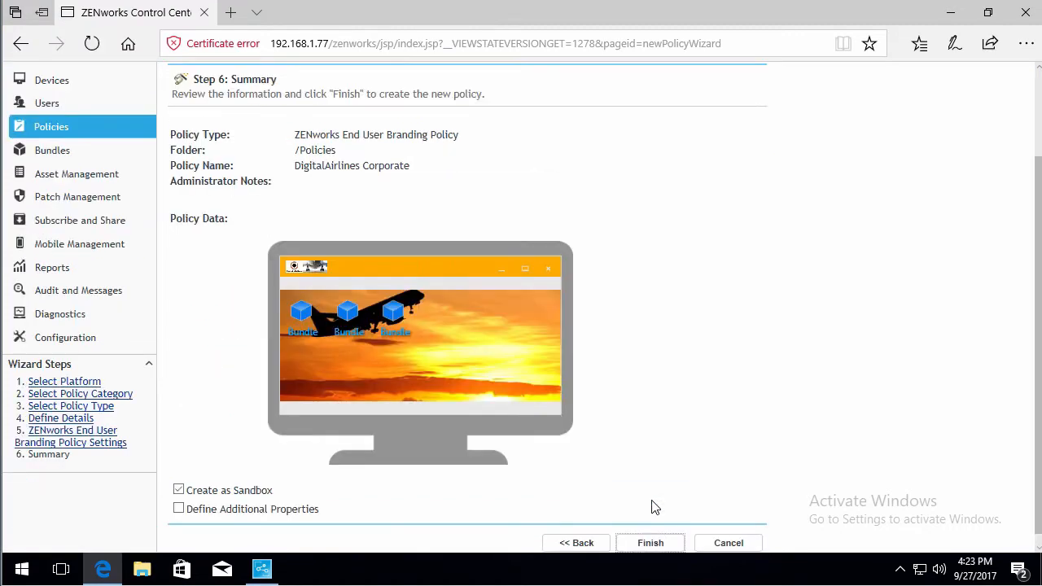
click(179, 510)
click(662, 546)
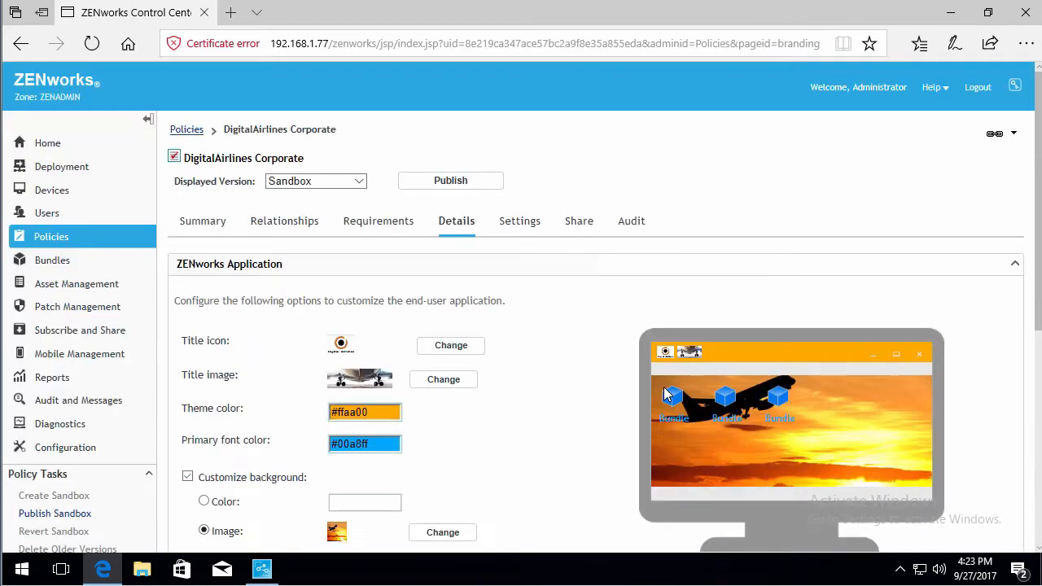
- Publish the policy sandbox as a new version
drag(1037, 235, 1040, 260)
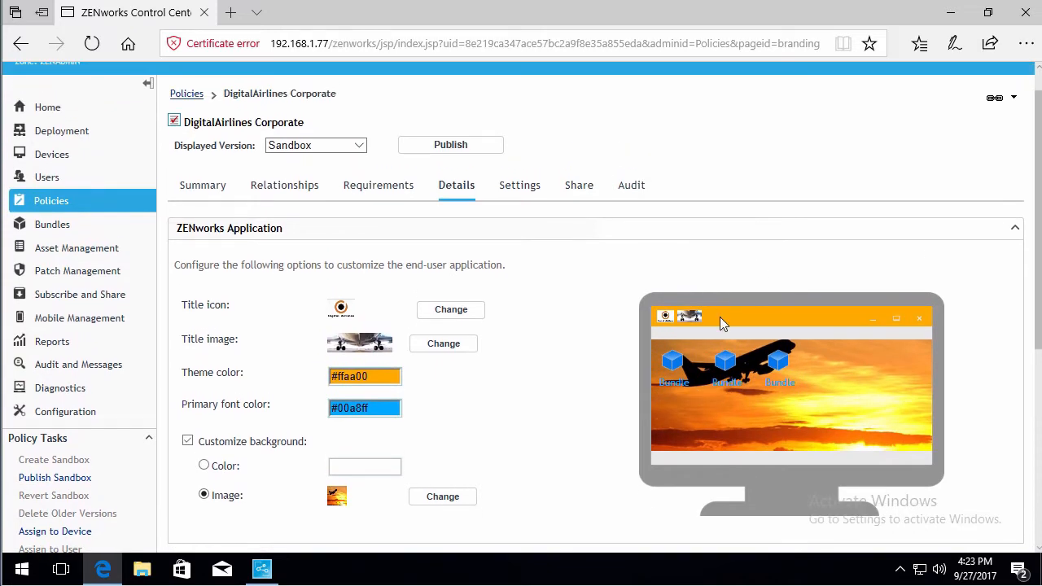
click(447, 144)
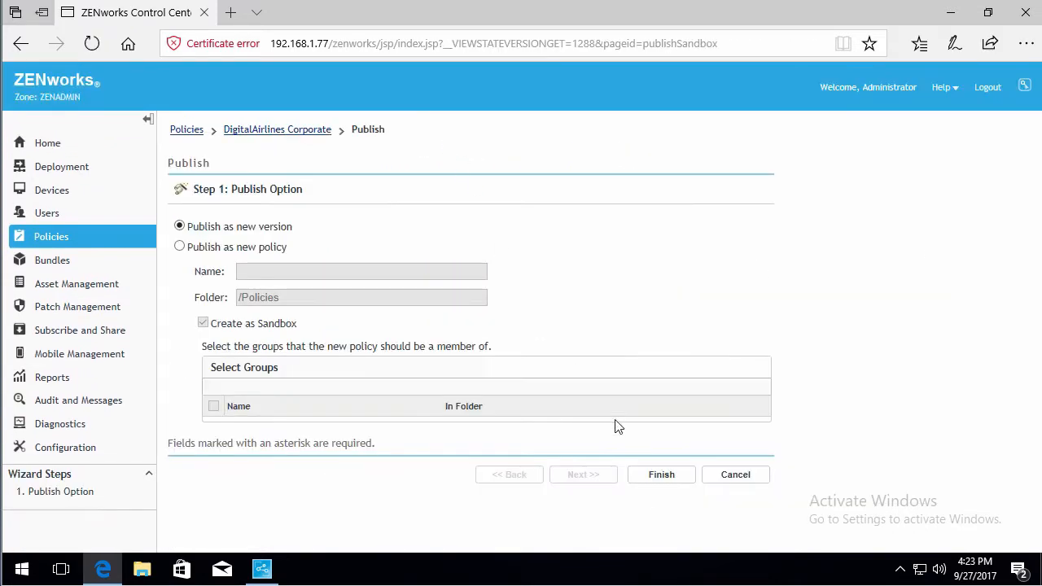
click(659, 477)
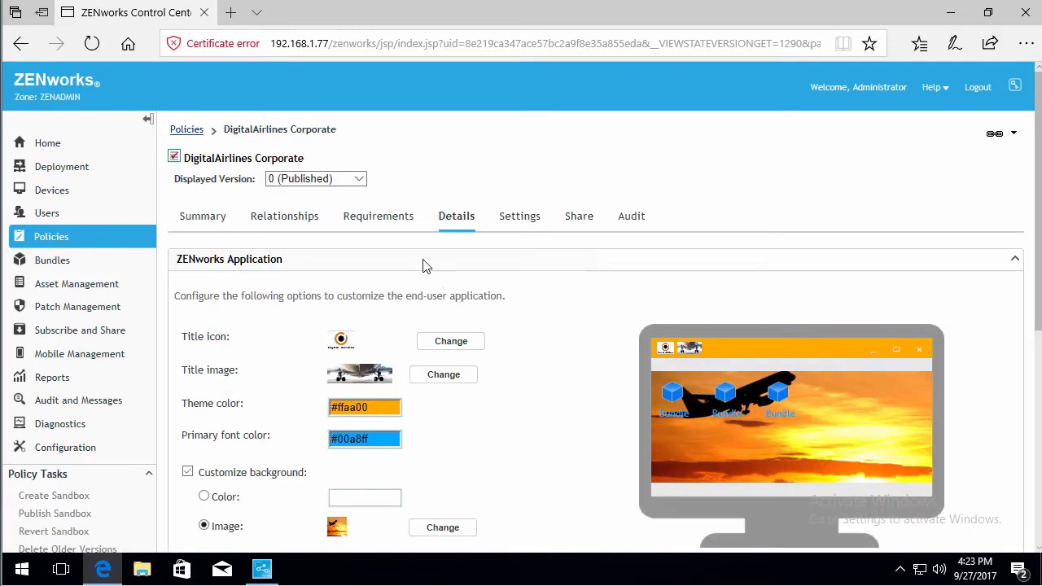
- Add workstation DESKTOP-AB4AP3Q from /Devices/Workstations as a device assignment for the policy
click(284, 223)
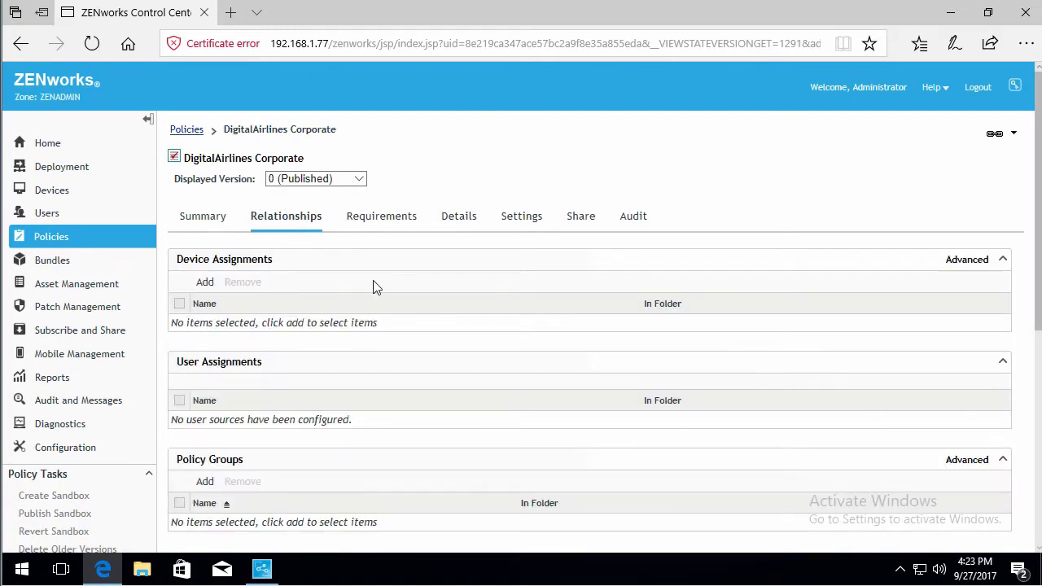
click(204, 282)
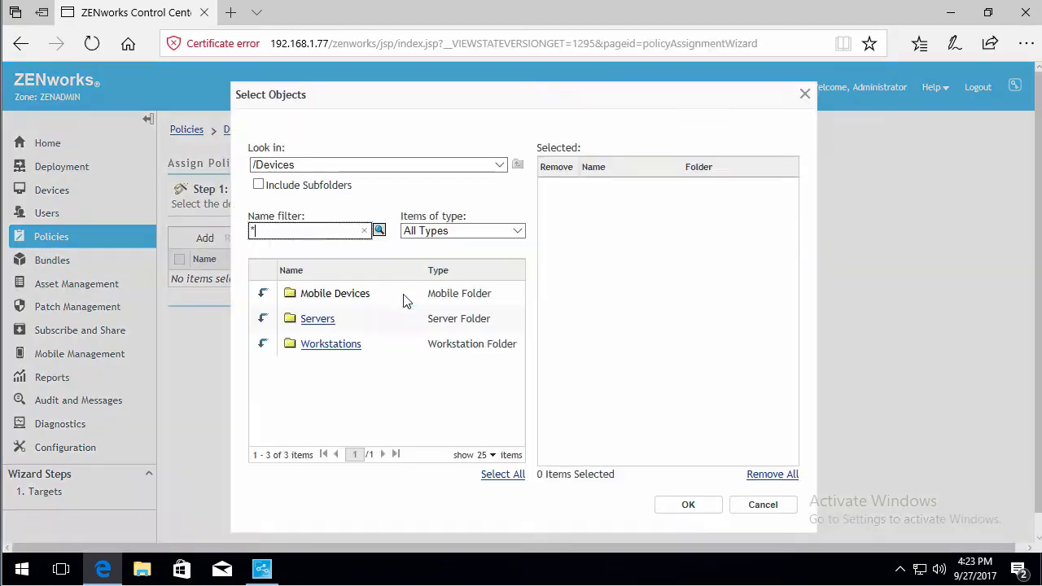
click(263, 346)
scroll(496, 302, down, 1)
drag(525, 330, 526, 432)
click(324, 420)
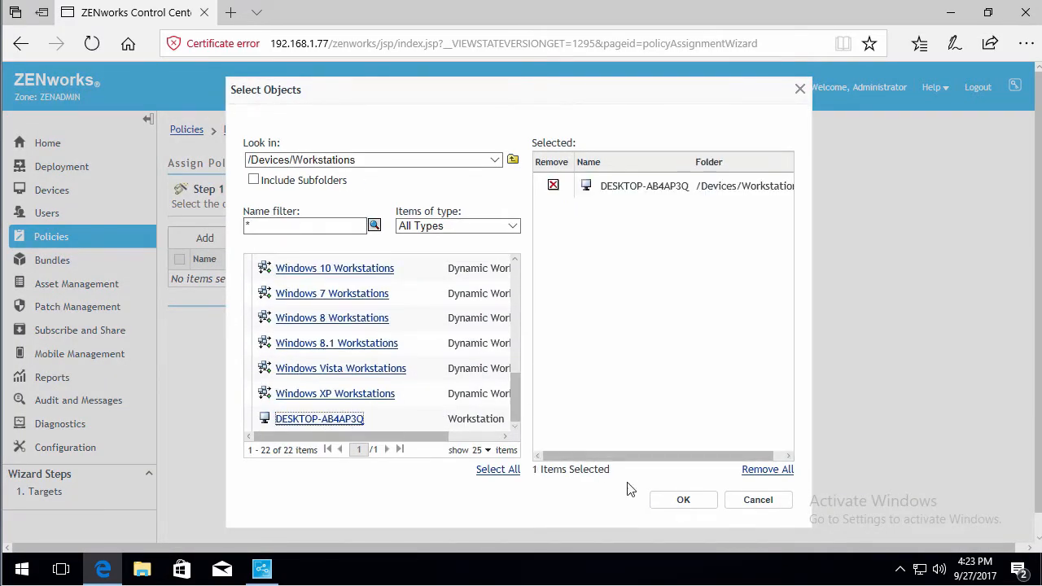
click(682, 501)
- Complete the assign policy wizard for the selected device
click(653, 336)
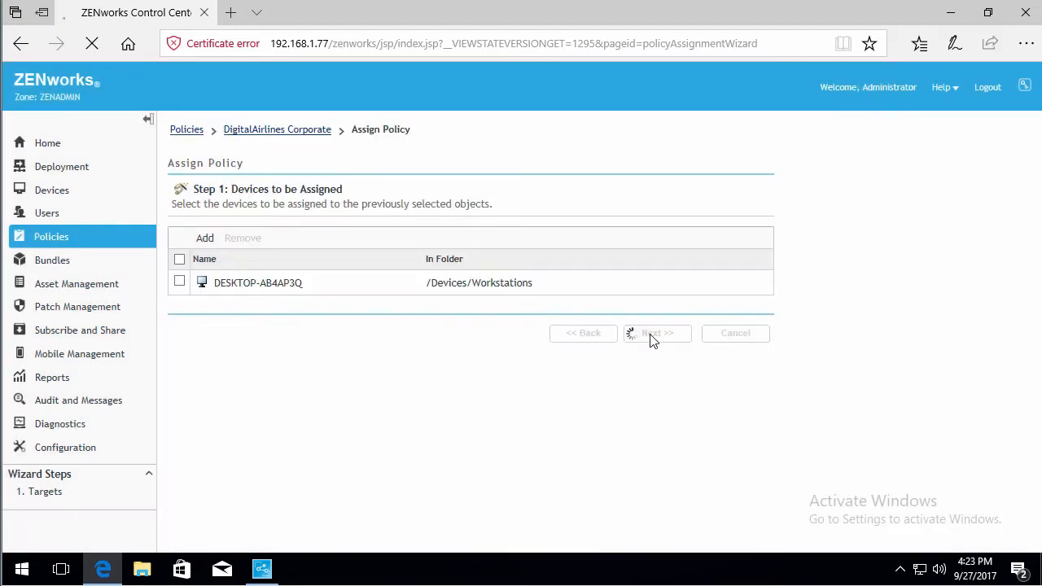
click(648, 318)
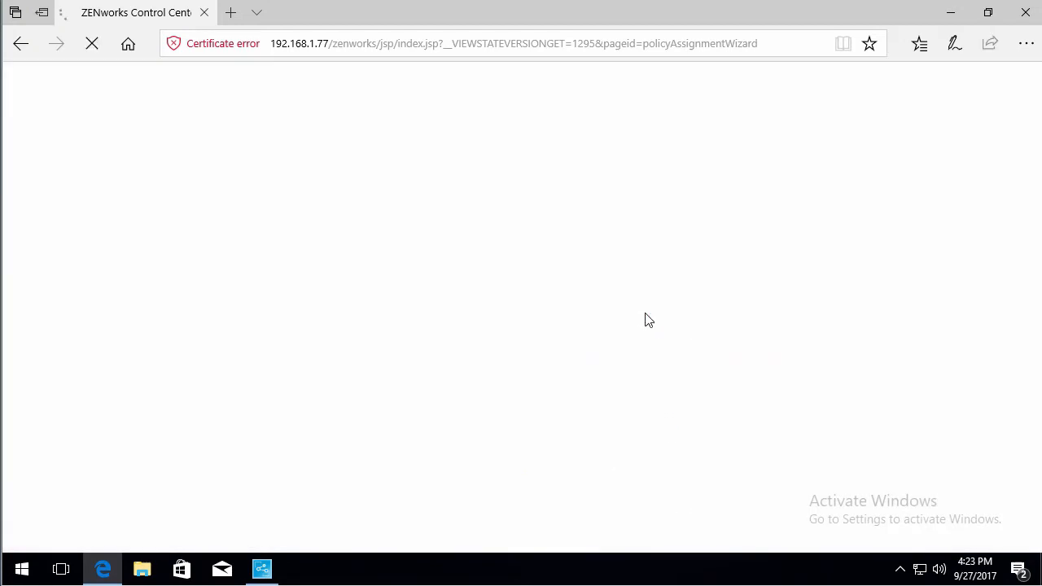
click(657, 340)
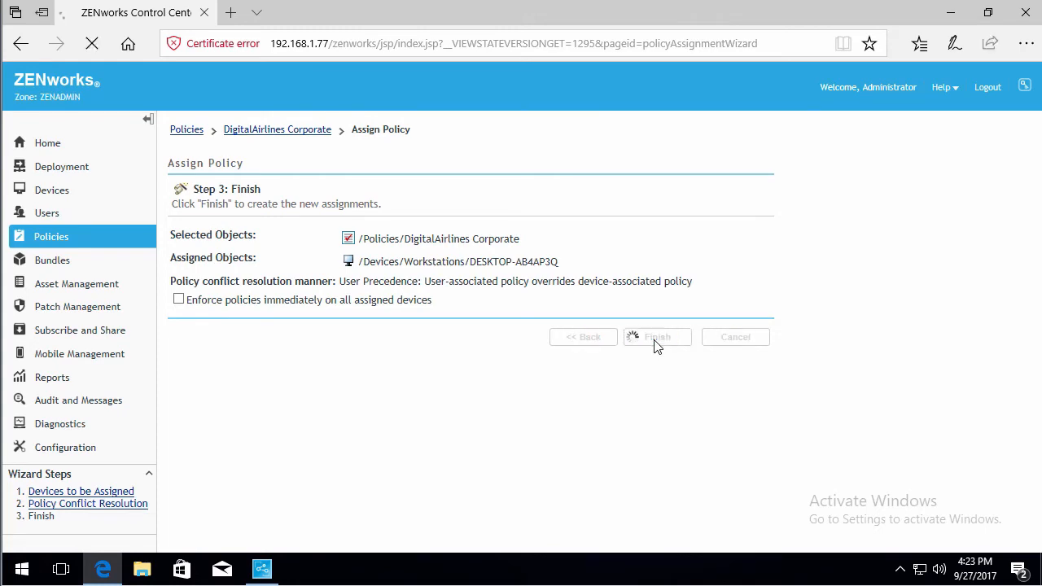
- Refresh the ZENworks application window on the desktop to load the new branding, then return to the browser
click(950, 13)
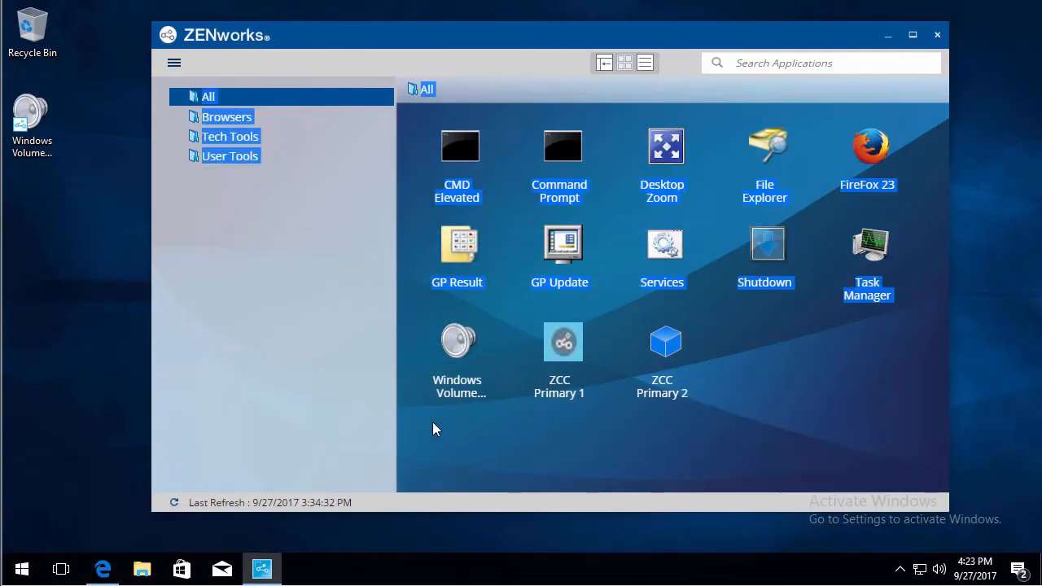
click(172, 505)
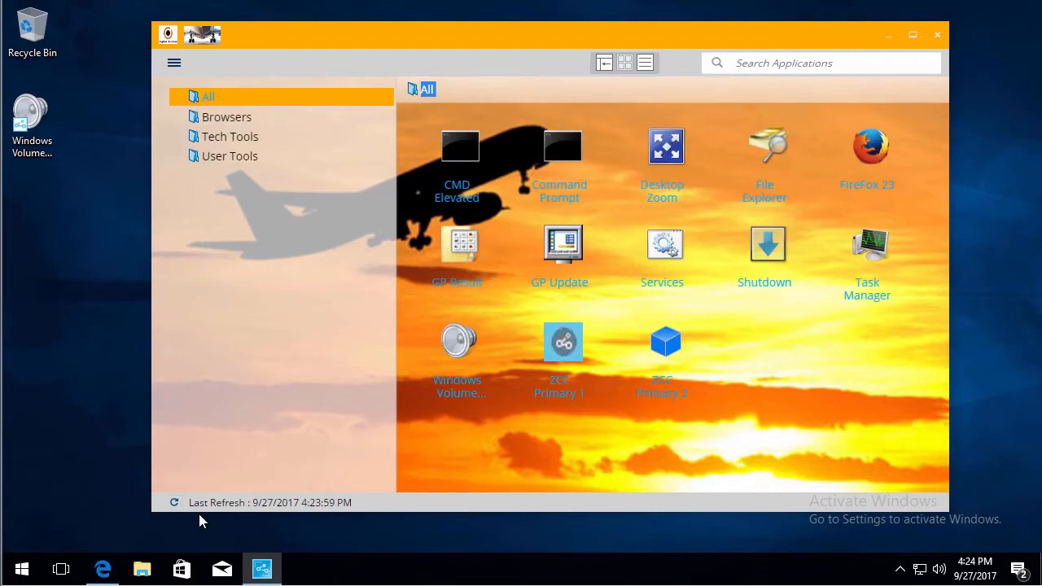
click(105, 570)
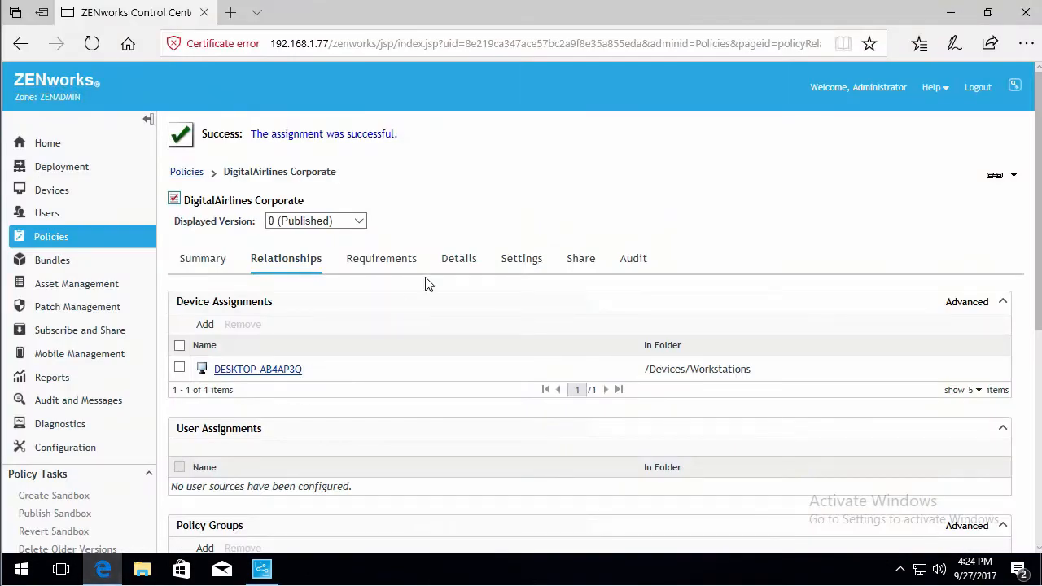
- Add a Configuration Location equals Digital Airlines Corporate system requirement filter to the policy and apply it
click(399, 268)
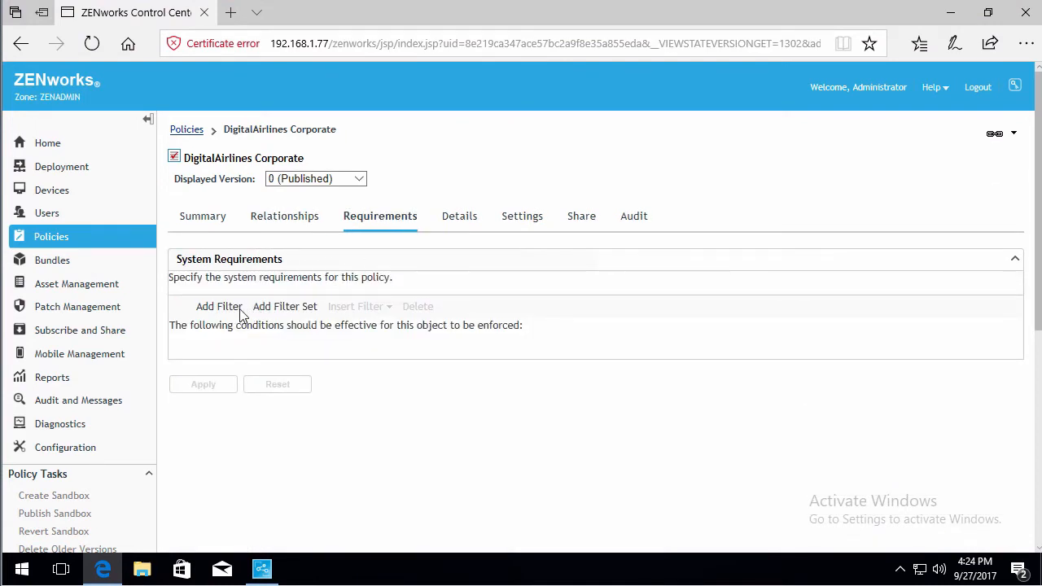
click(219, 307)
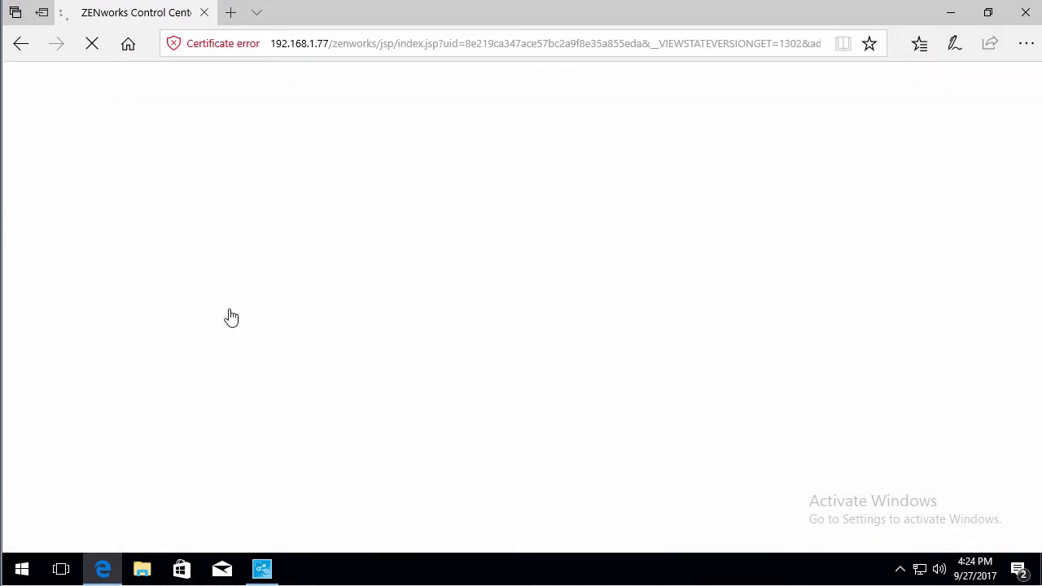
click(374, 371)
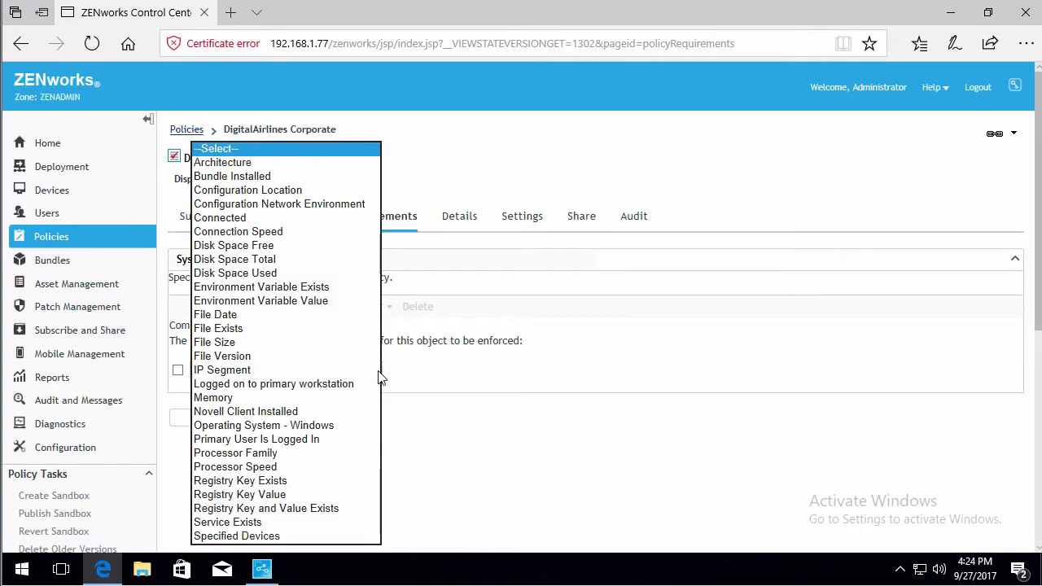
click(340, 191)
click(500, 370)
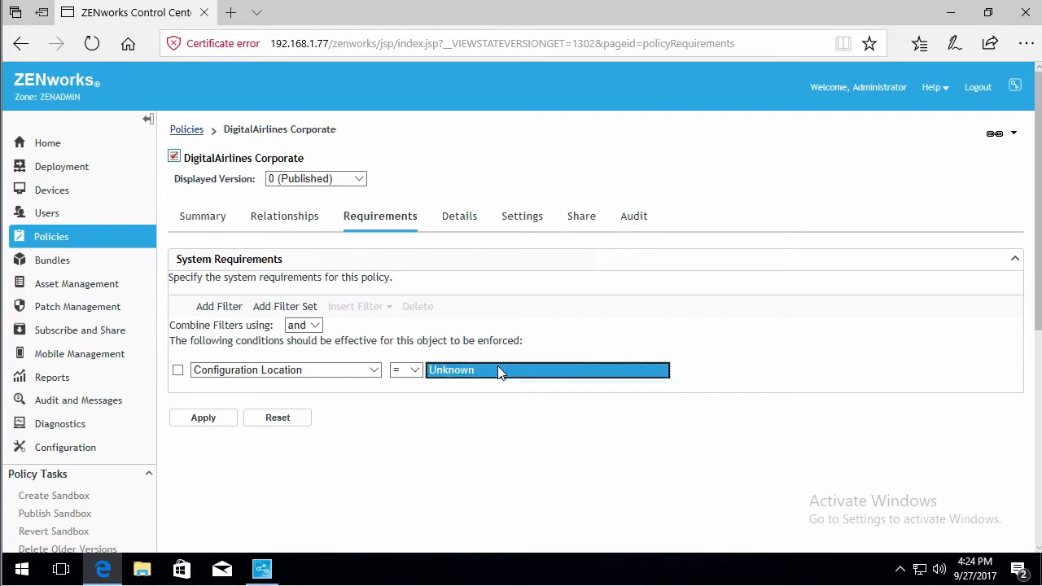
click(513, 385)
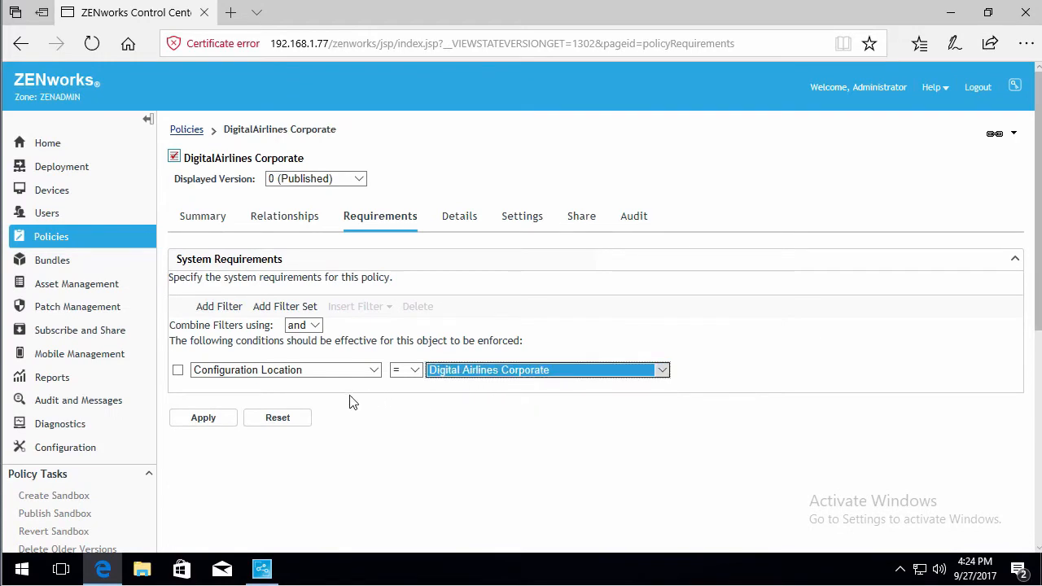
click(217, 419)
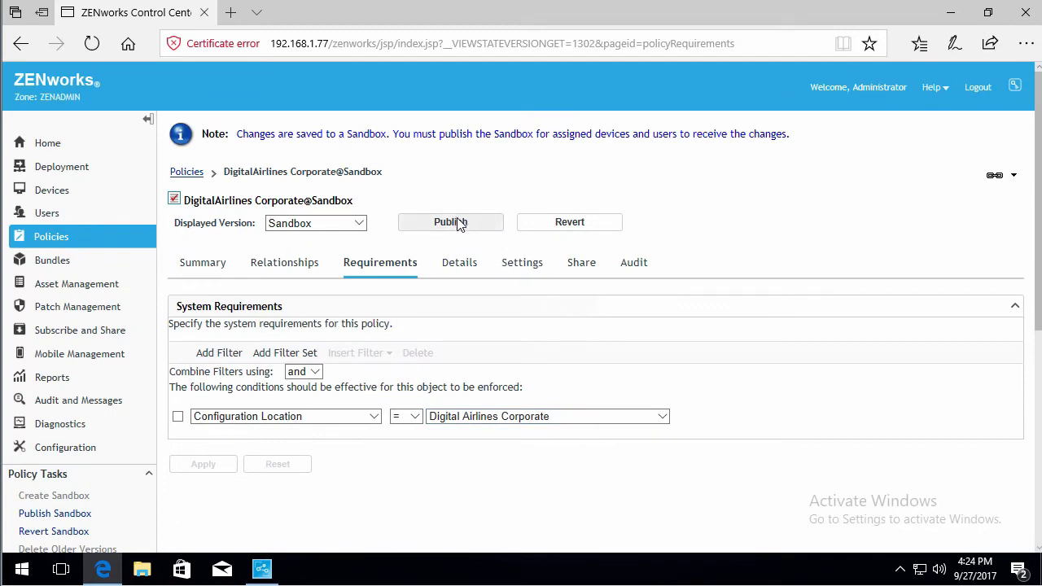
- Revert the policy sandbox to discard the requirement change
click(586, 419)
click(736, 331)
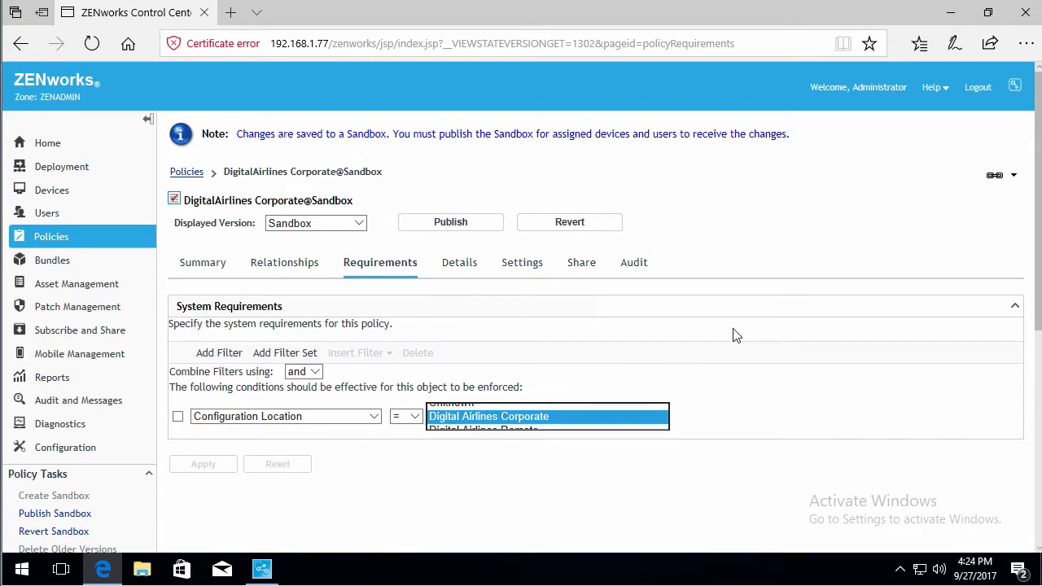
click(570, 224)
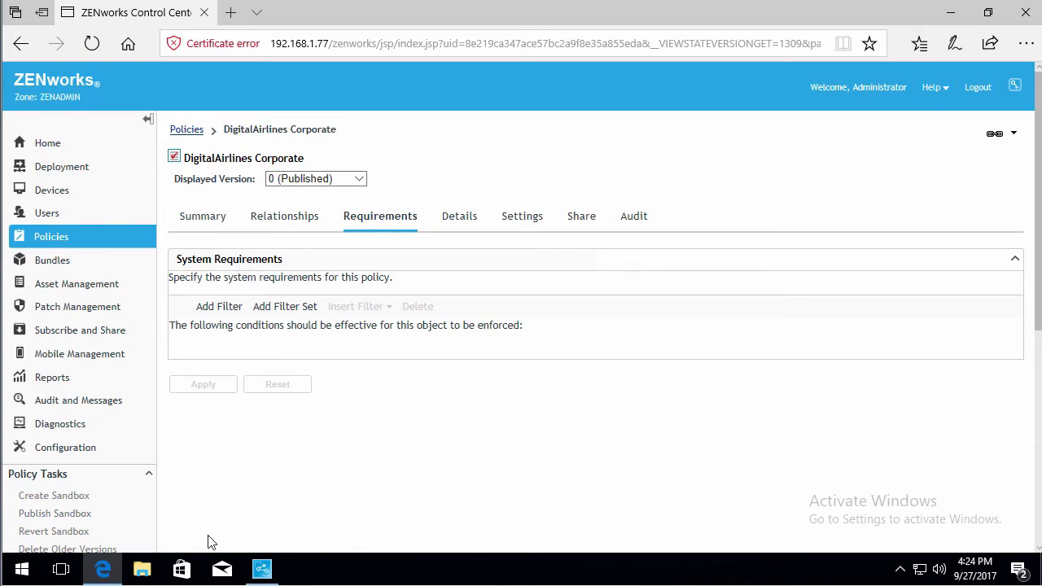
- Open the zmd-messages log in C:\Program Files (x86)\Novell\ZENworks\logs\LocalStore on the workstation
click(261, 567)
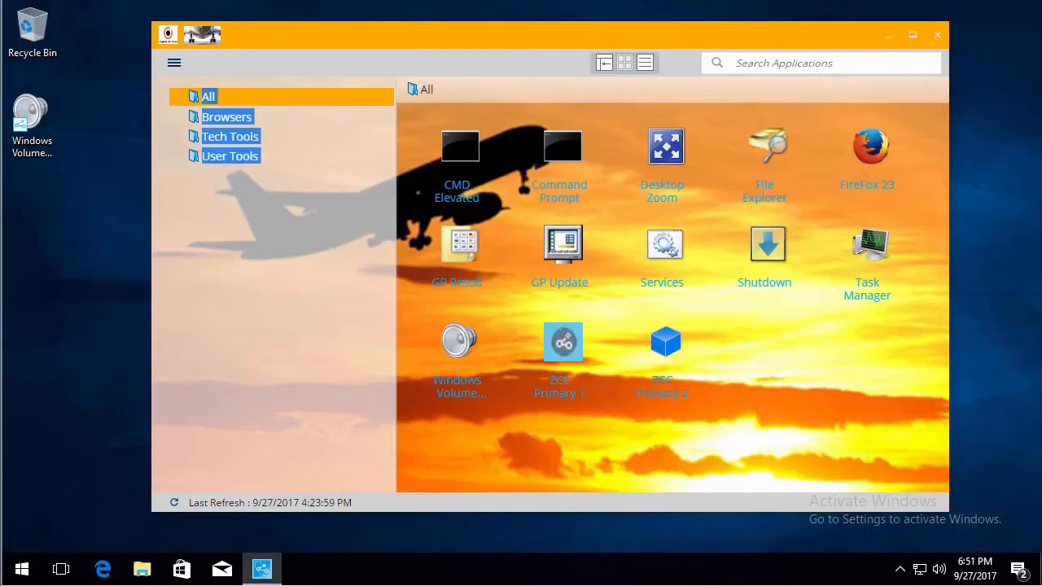
click(140, 569)
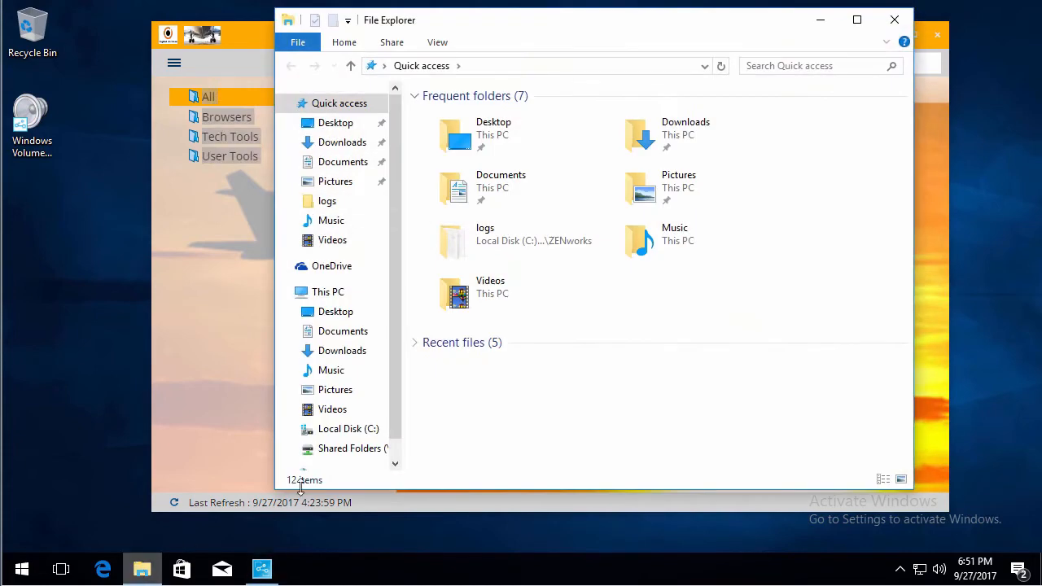
click(355, 432)
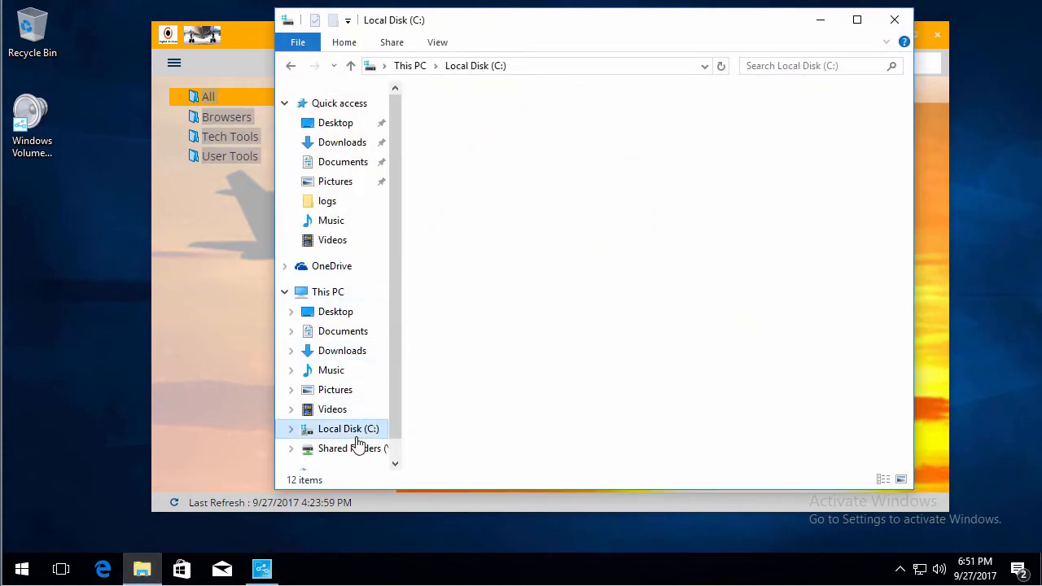
click(468, 154)
double_click(468, 154)
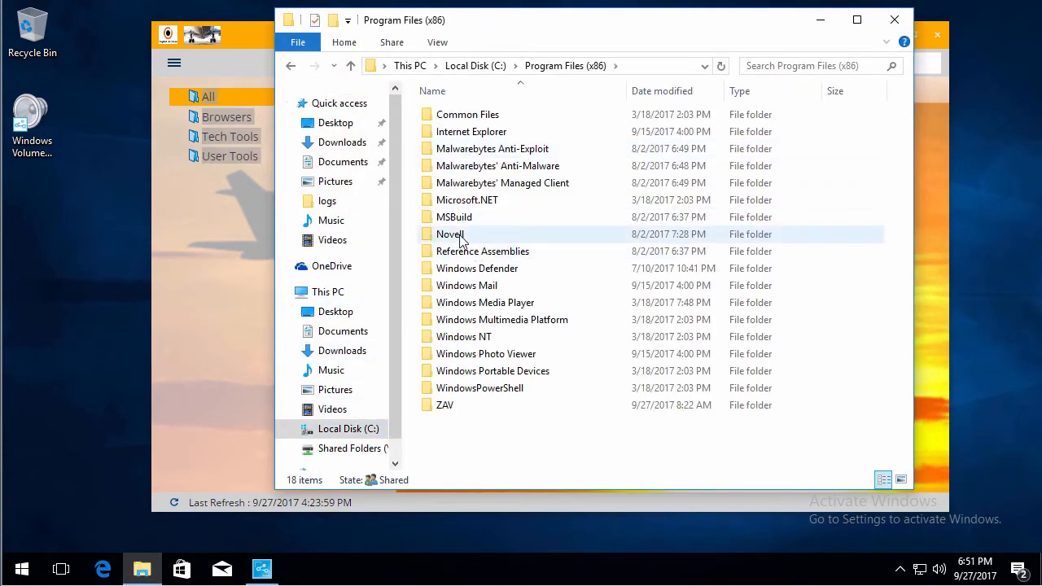
double_click(458, 233)
double_click(452, 132)
double_click(440, 236)
double_click(456, 148)
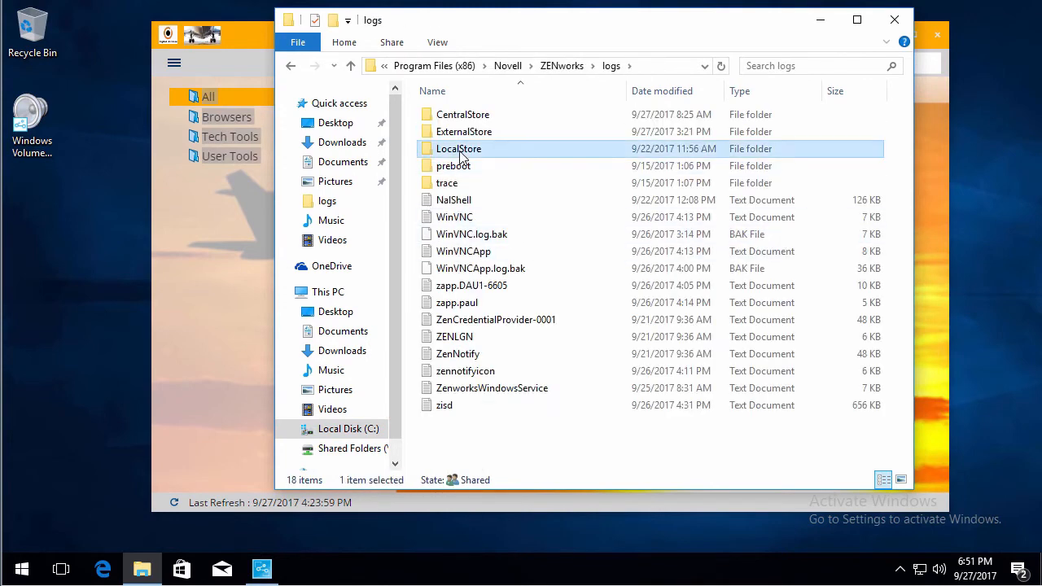
double_click(470, 136)
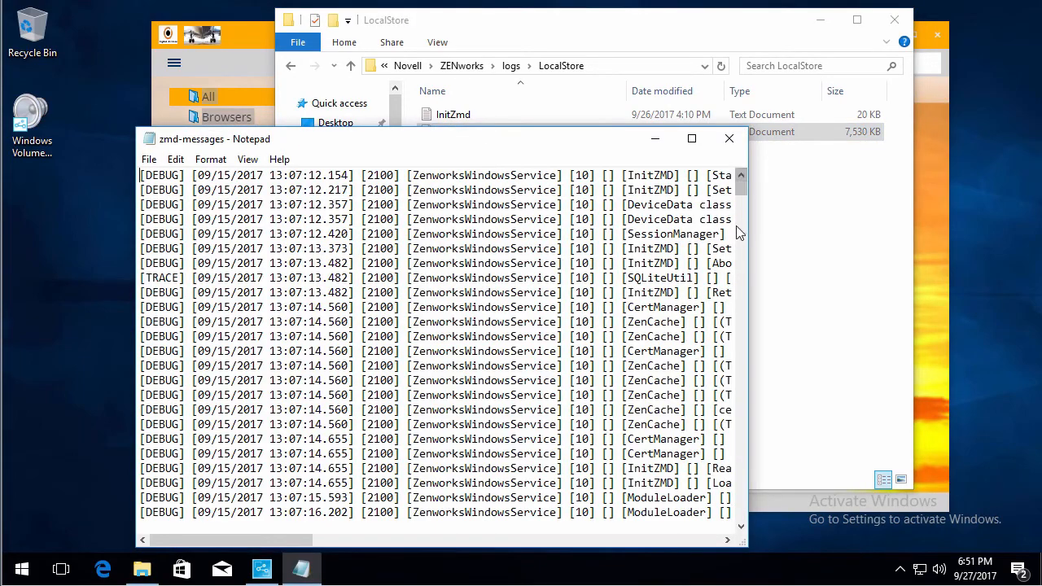
- Search the zmd-messages log upward from its end for Brand
drag(741, 187, 741, 510)
click(672, 506)
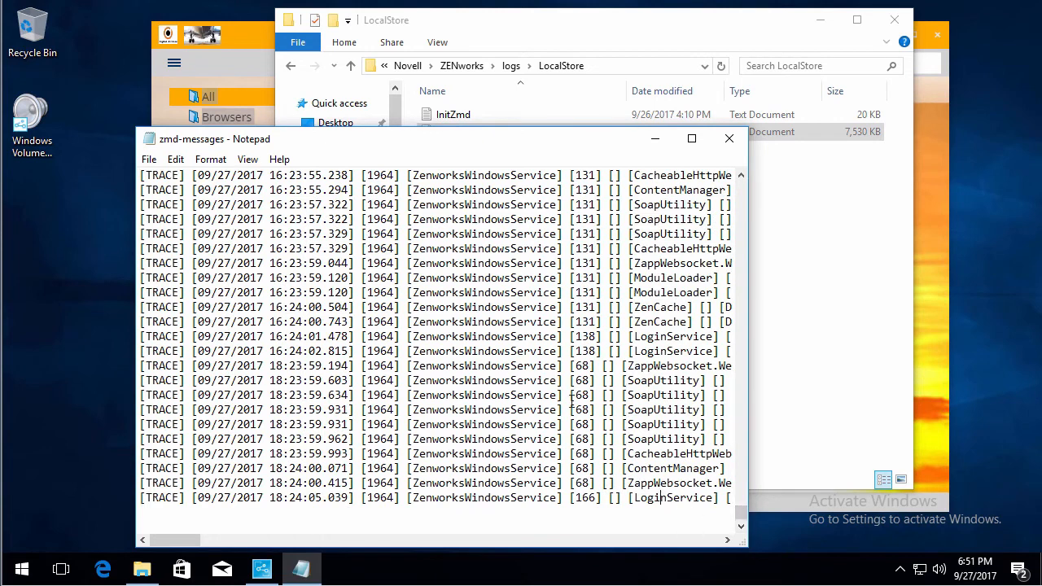
click(175, 160)
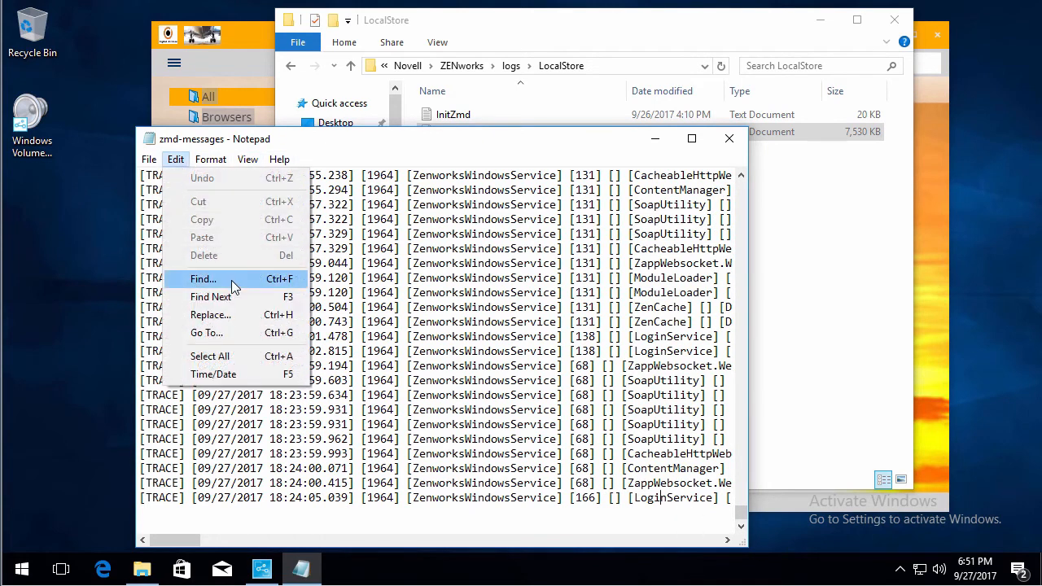
click(230, 279)
text(Brand)
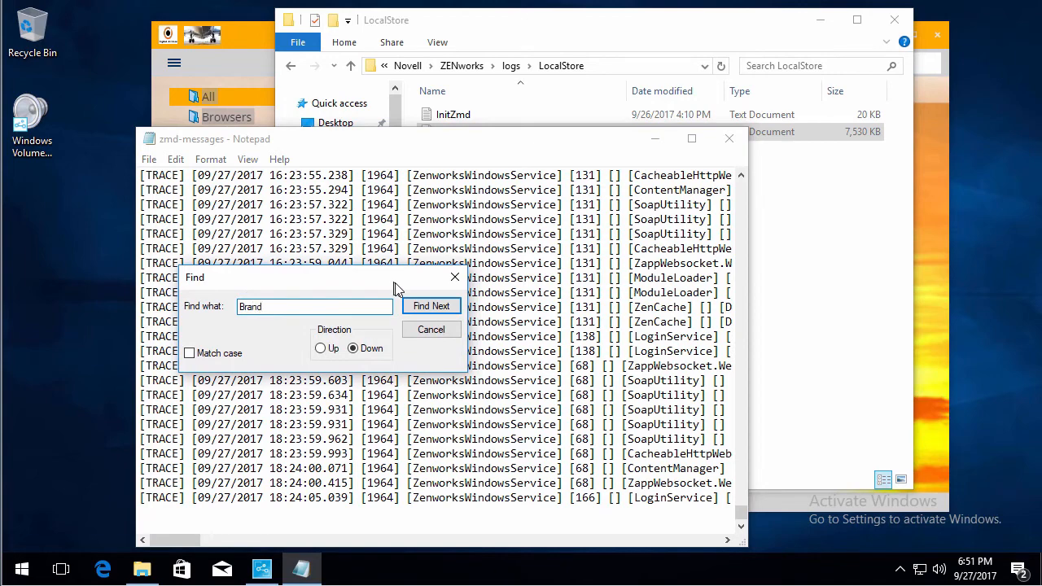
click(320, 347)
click(429, 313)
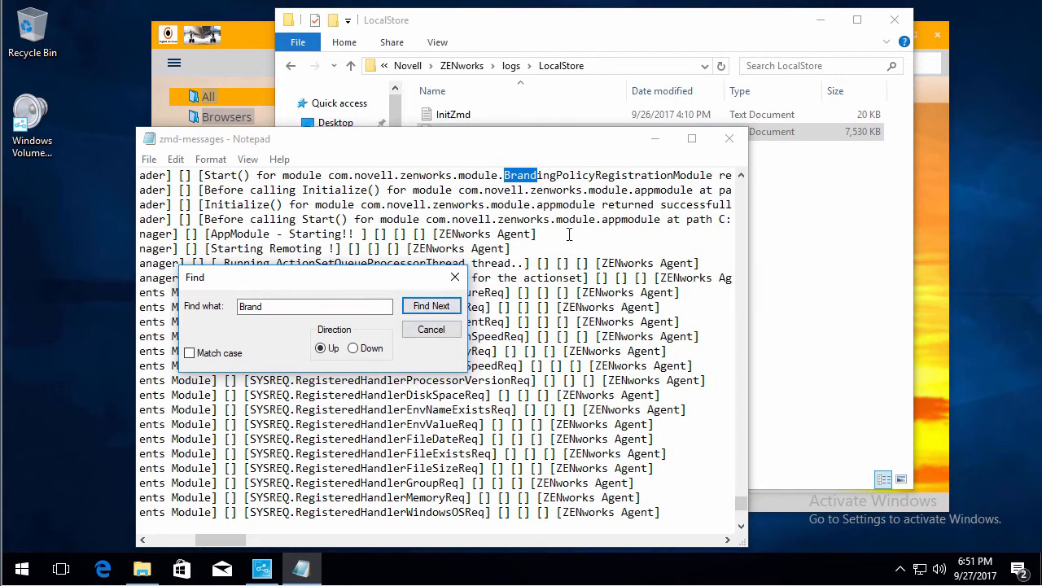
- Examine the Branding Policy Registration Module entries in the log, then close Notepad
click(742, 172)
click(743, 172)
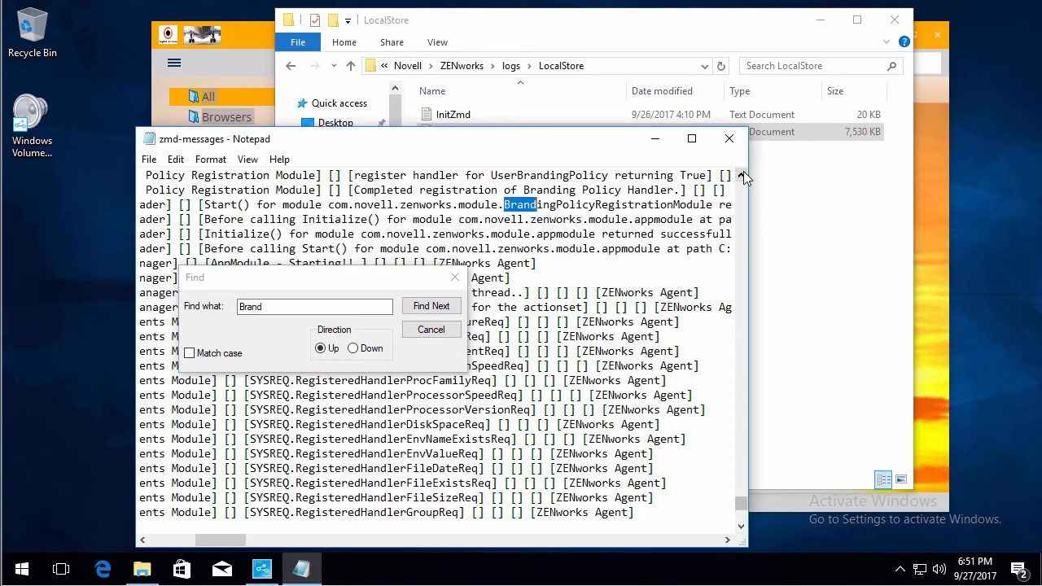
click(742, 173)
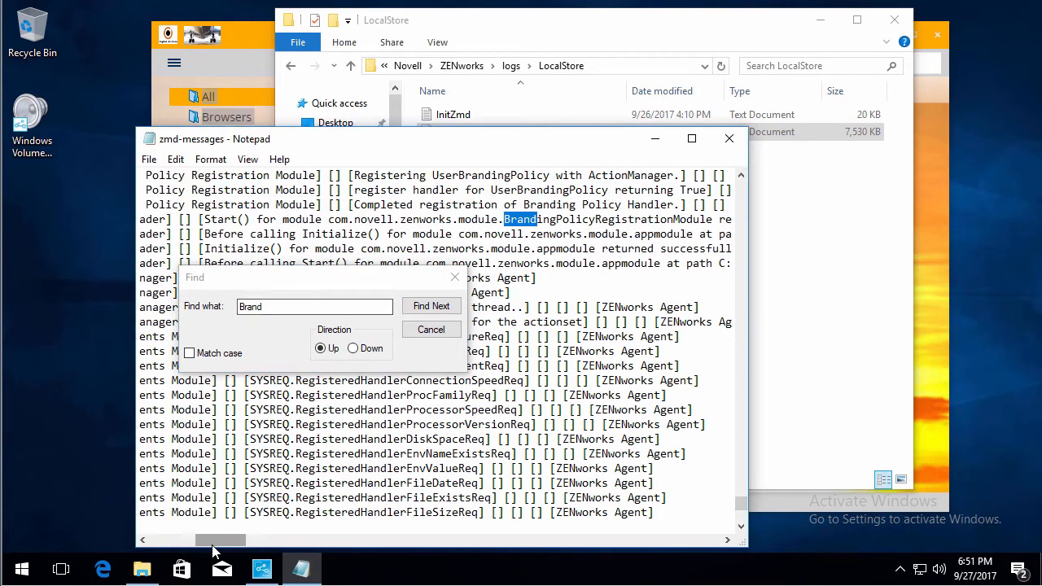
drag(210, 548, 203, 547)
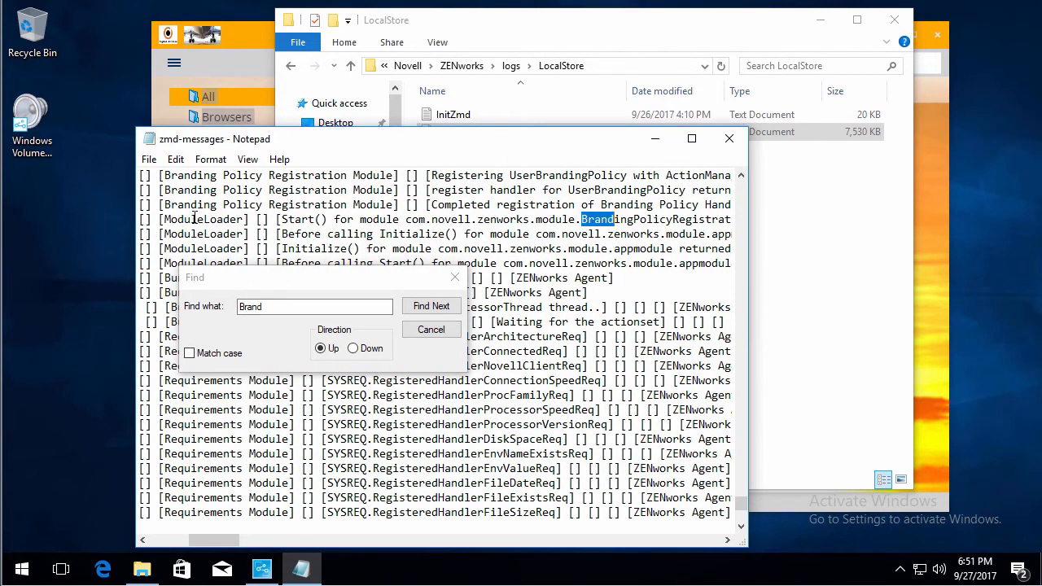
drag(176, 204, 412, 205)
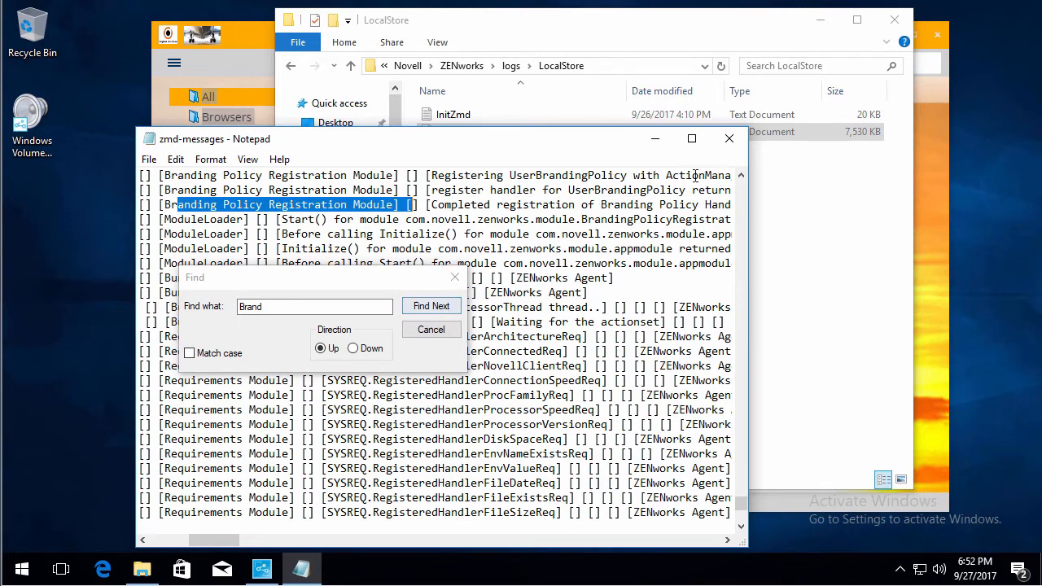
click(728, 139)
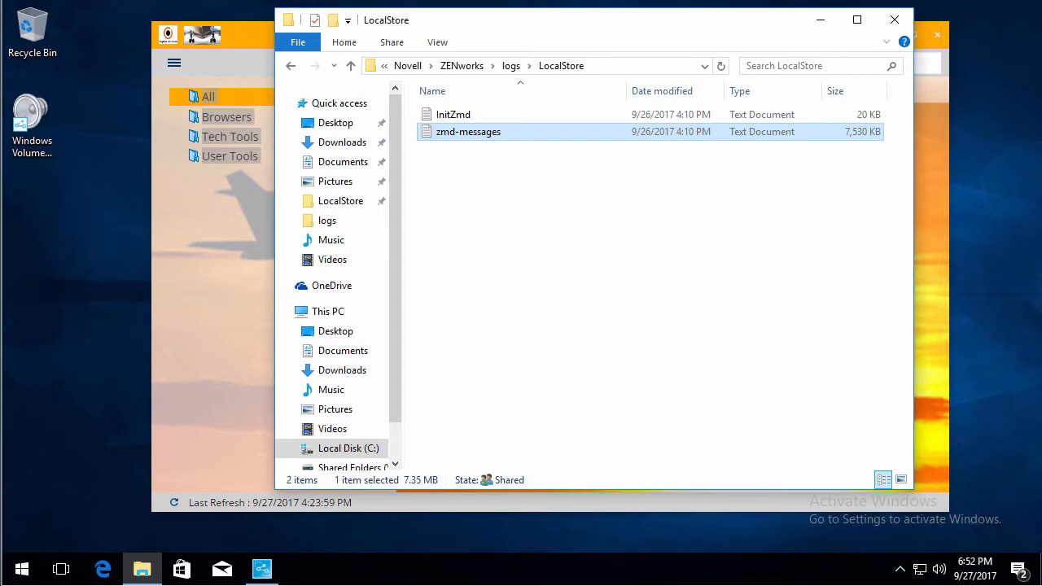
- Open the server's services-messages.log in the WinSCP editor and scroll to its end
key(alt+Tab)
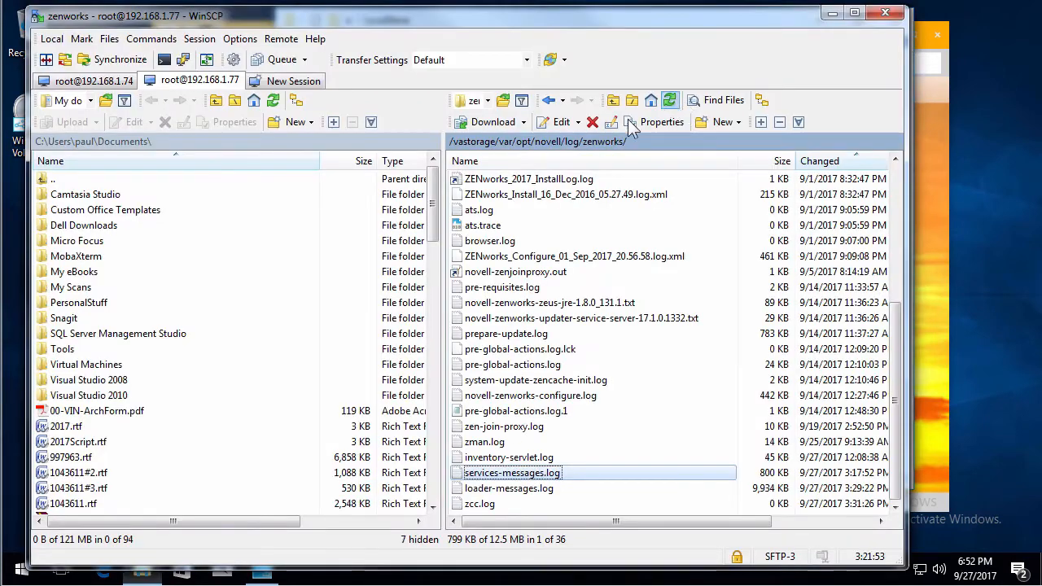
double_click(492, 481)
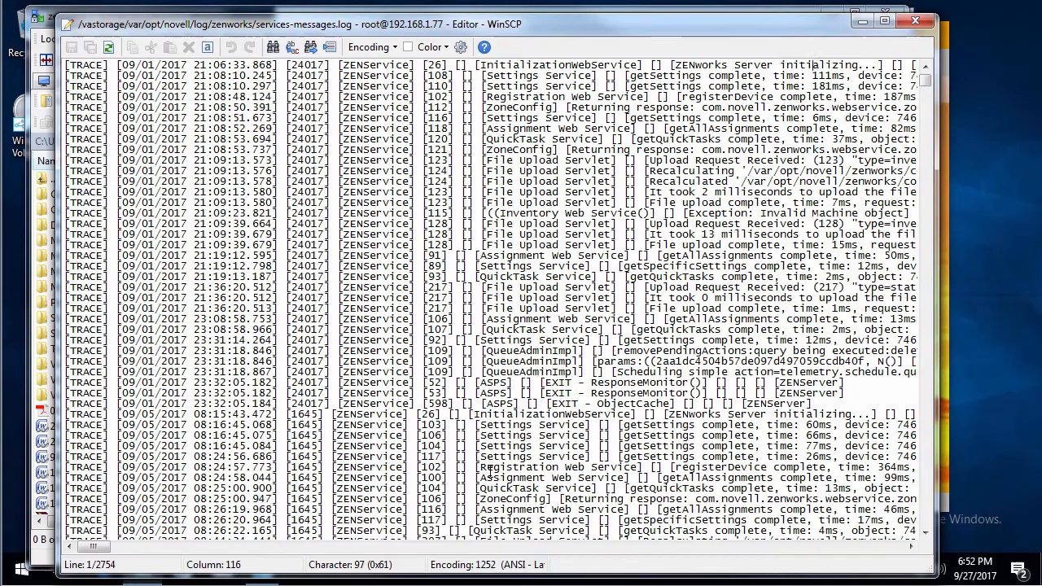
drag(927, 81, 934, 526)
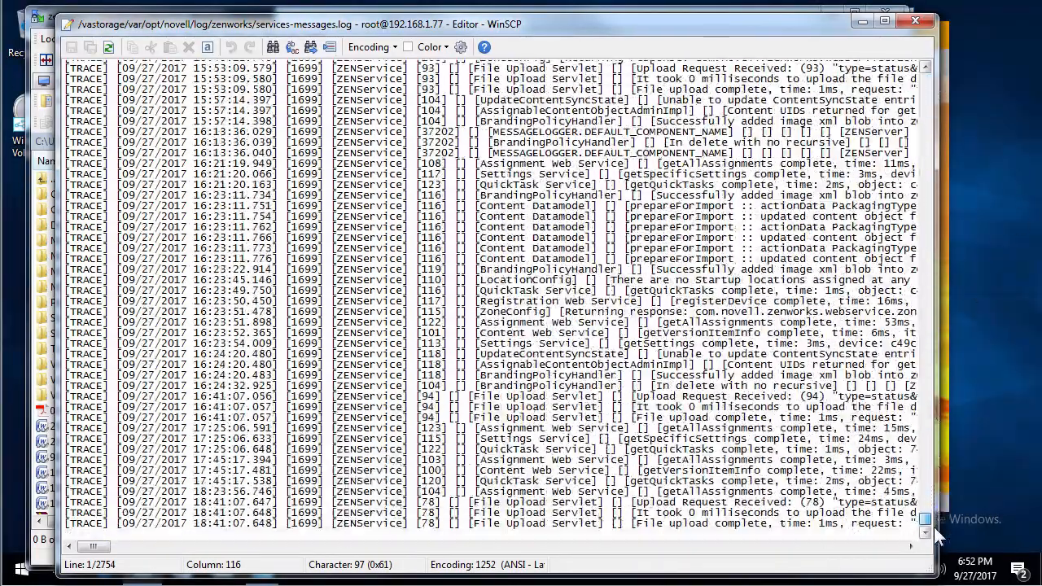
click(767, 523)
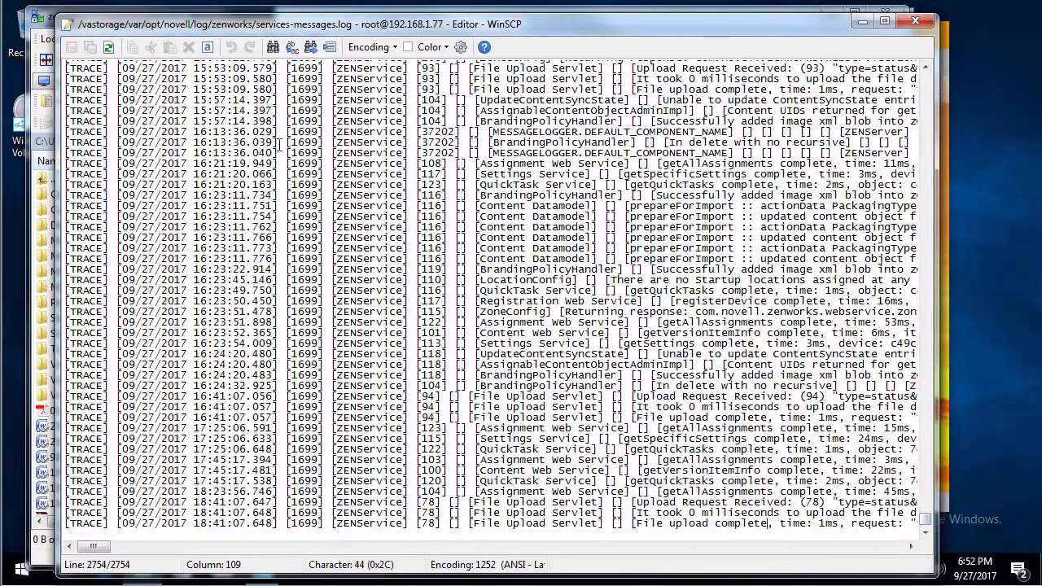
- Search services-messages.log upward for Brand to inspect the BrandingPolicyHandler entries
click(274, 47)
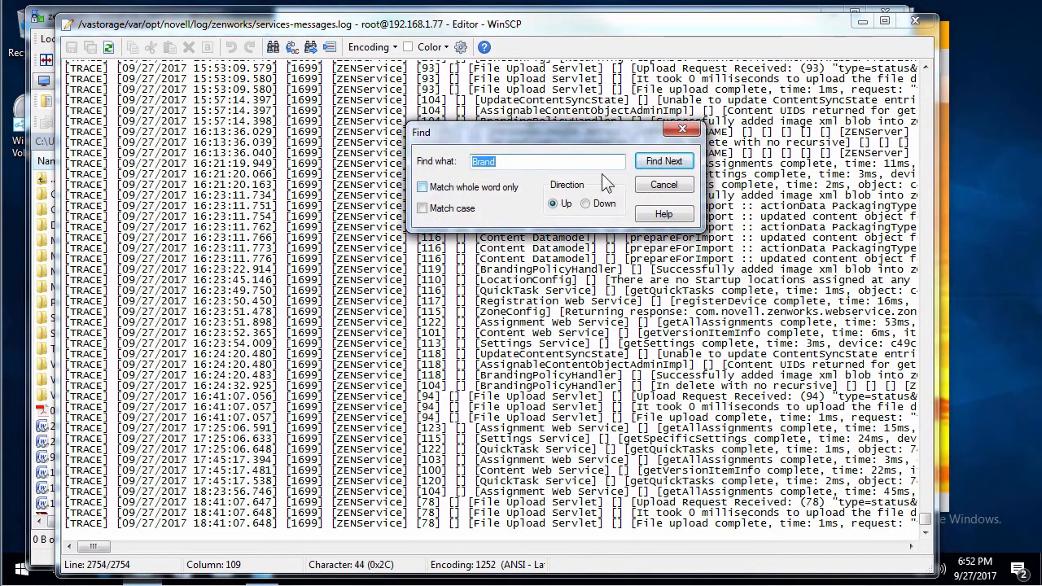
click(656, 161)
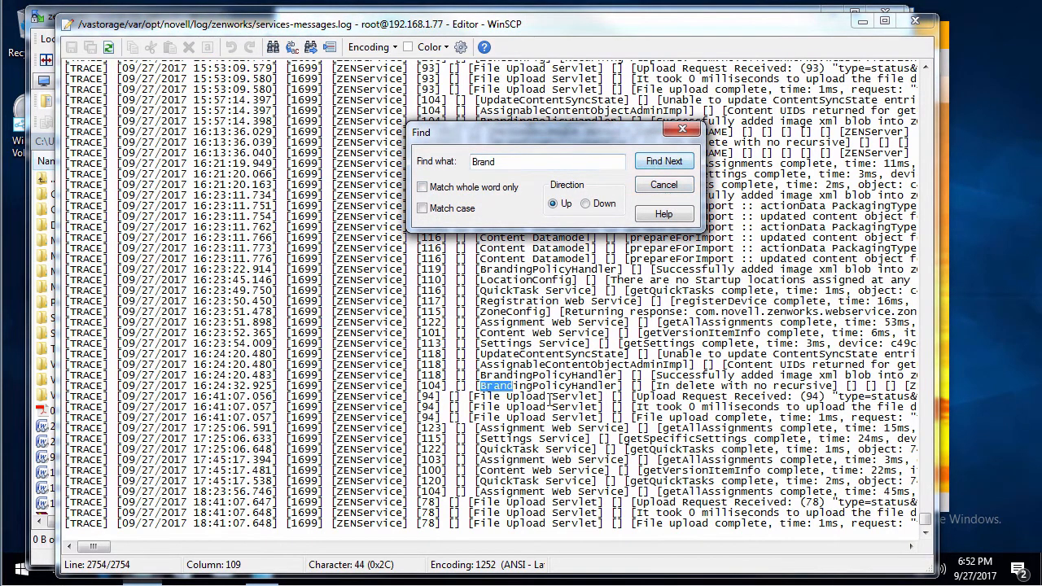
click(535, 385)
drag(554, 387, 607, 385)
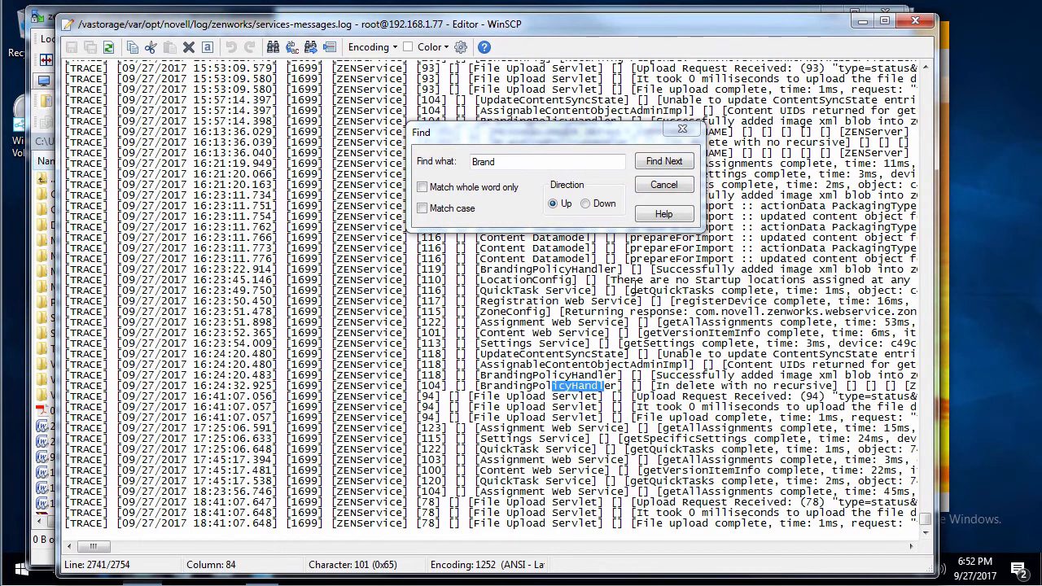
click(668, 161)
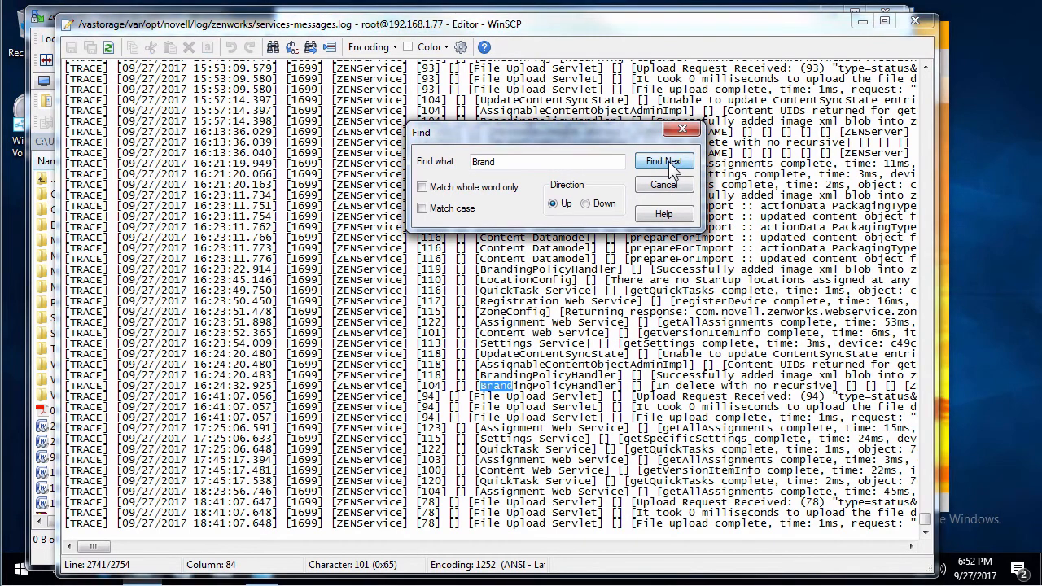
click(668, 161)
click(659, 161)
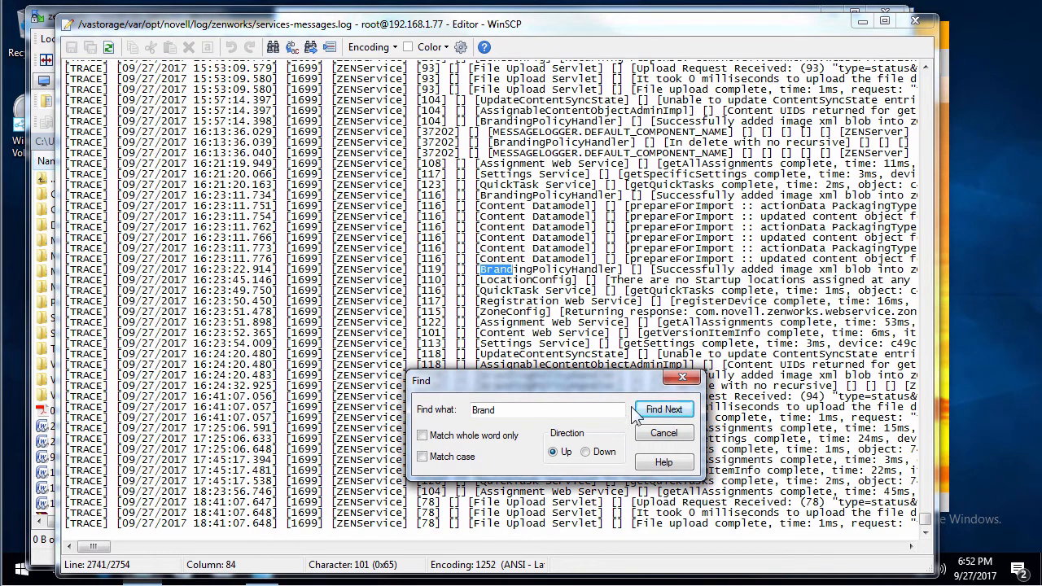
- Find the next Brand match in services-messages.log, then dismiss the search and close the editor
click(656, 413)
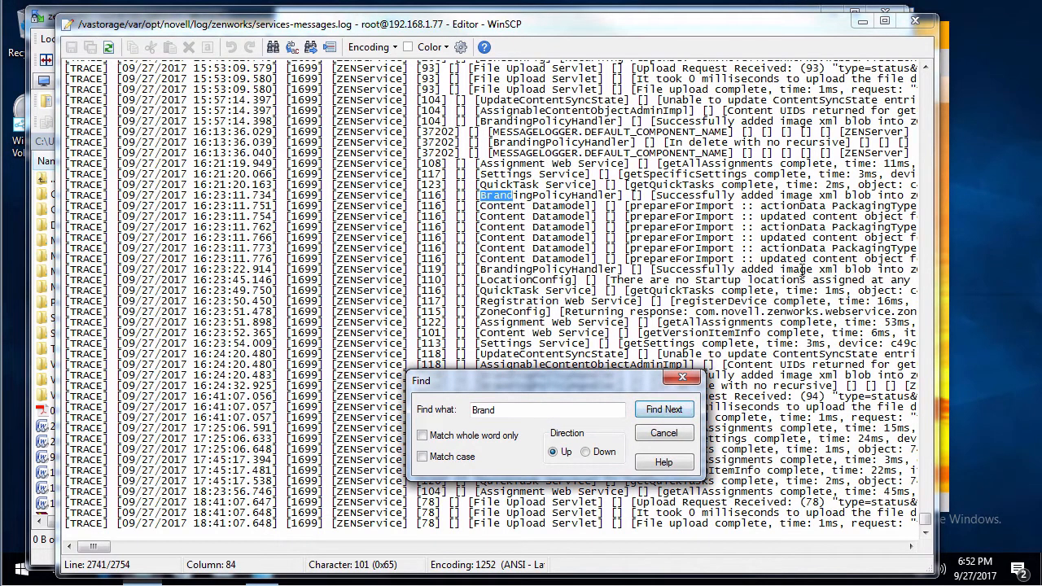
click(664, 433)
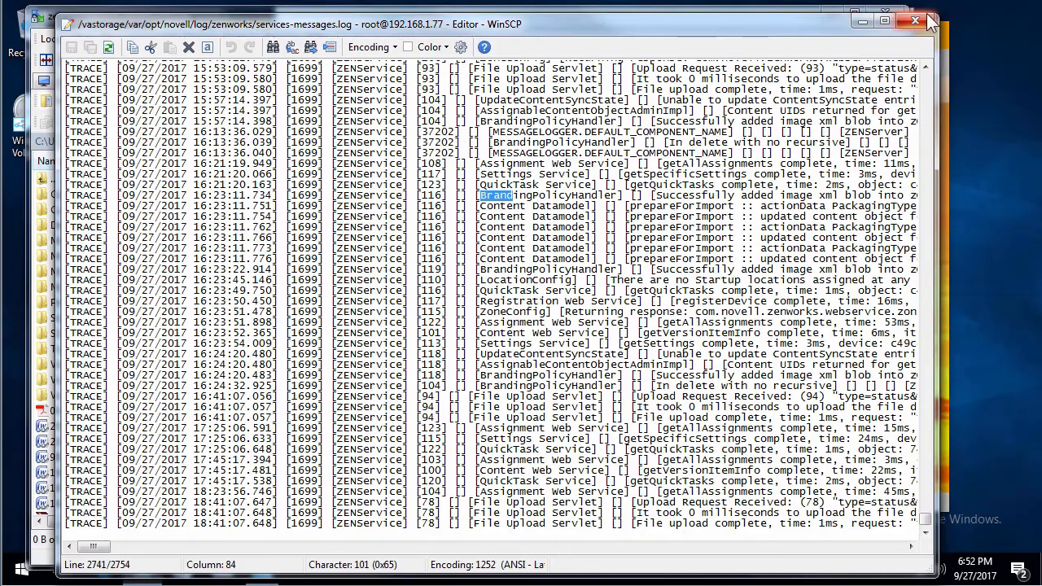
click(914, 20)
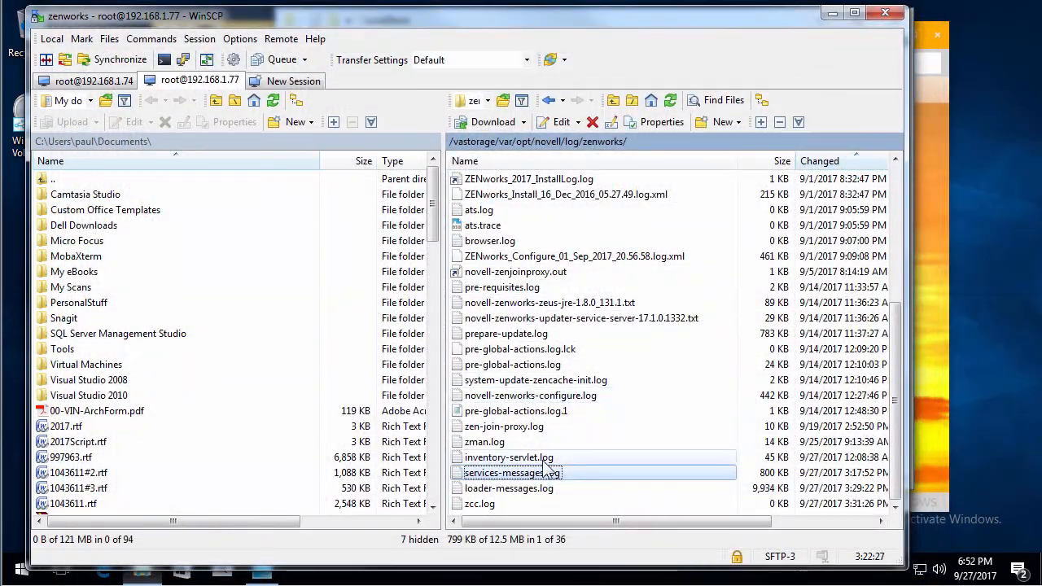
- Open zcc.log from the server's zenworks log folder in the editor and jump to its end
double_click(493, 504)
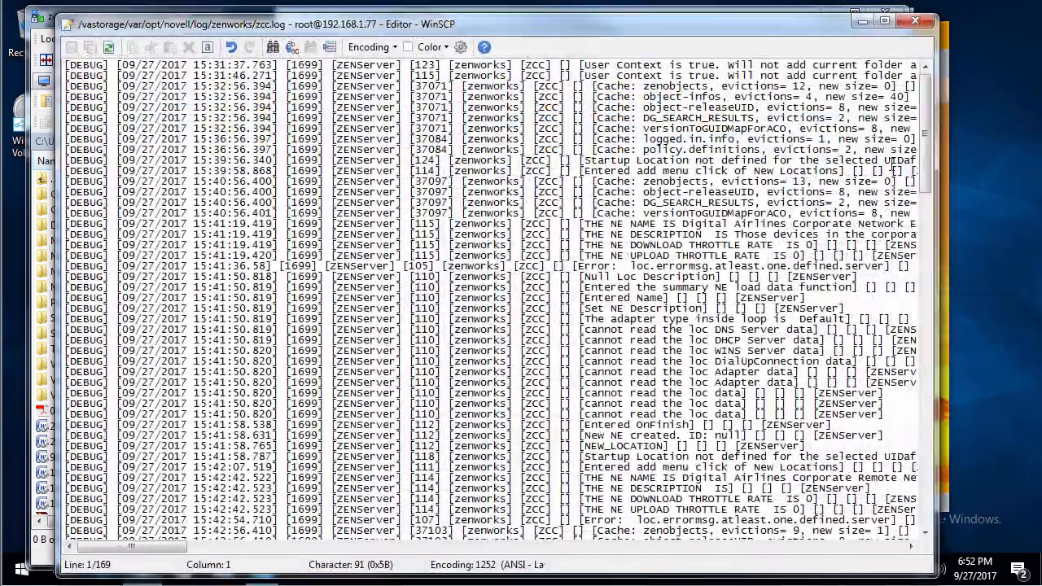
drag(926, 121, 925, 530)
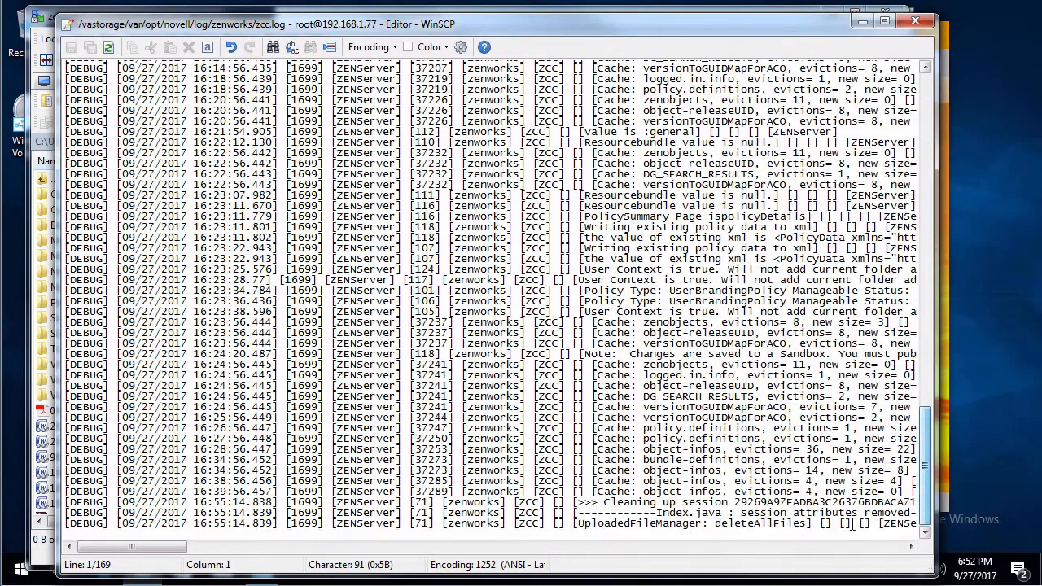
click(821, 524)
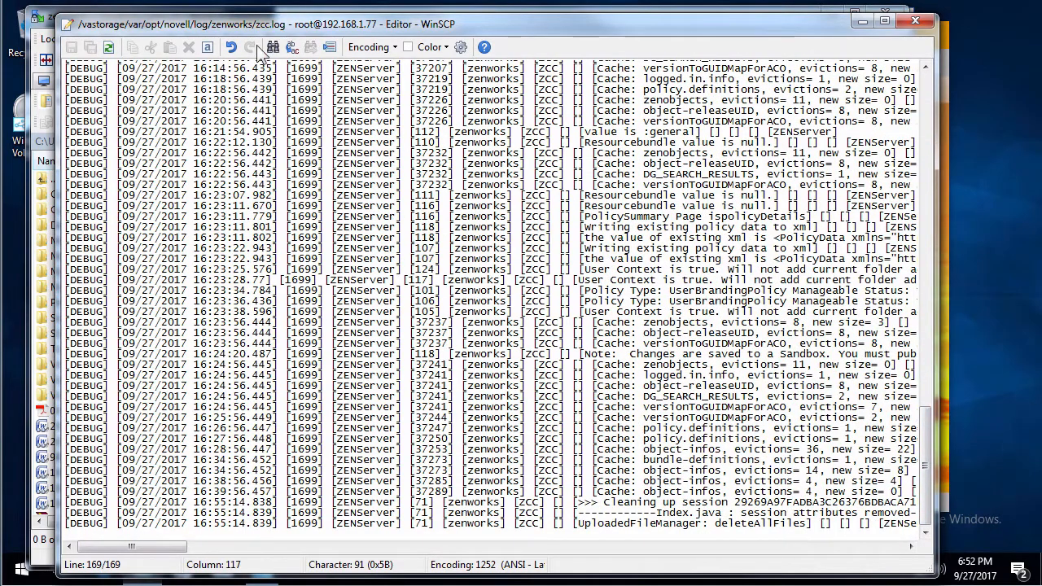
- Search zcc.log upward for Brand, stepping through the UserBrandingPolicy and BrandingPolicyData matches
click(273, 46)
click(662, 162)
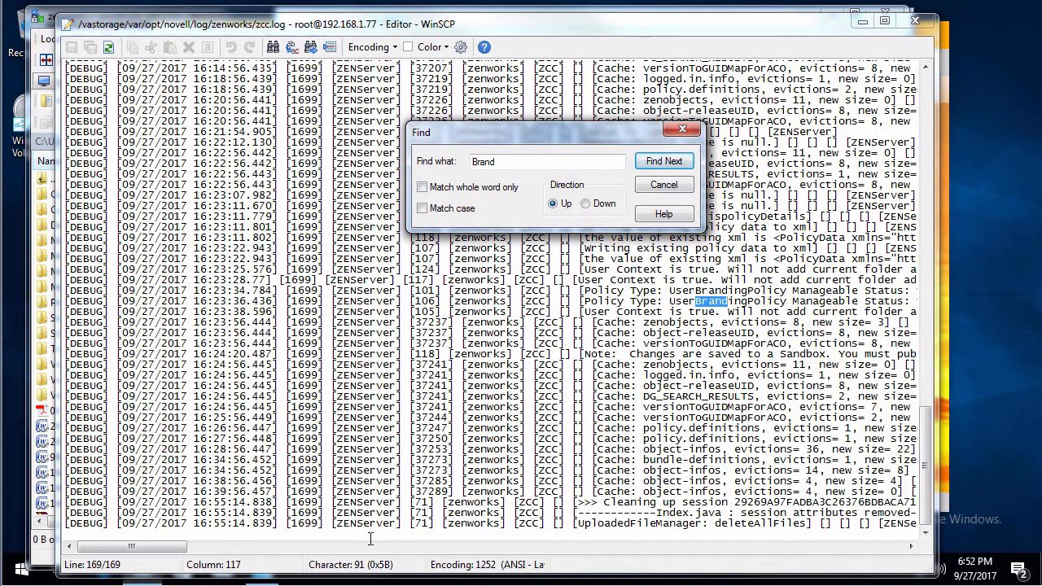
drag(141, 544, 175, 553)
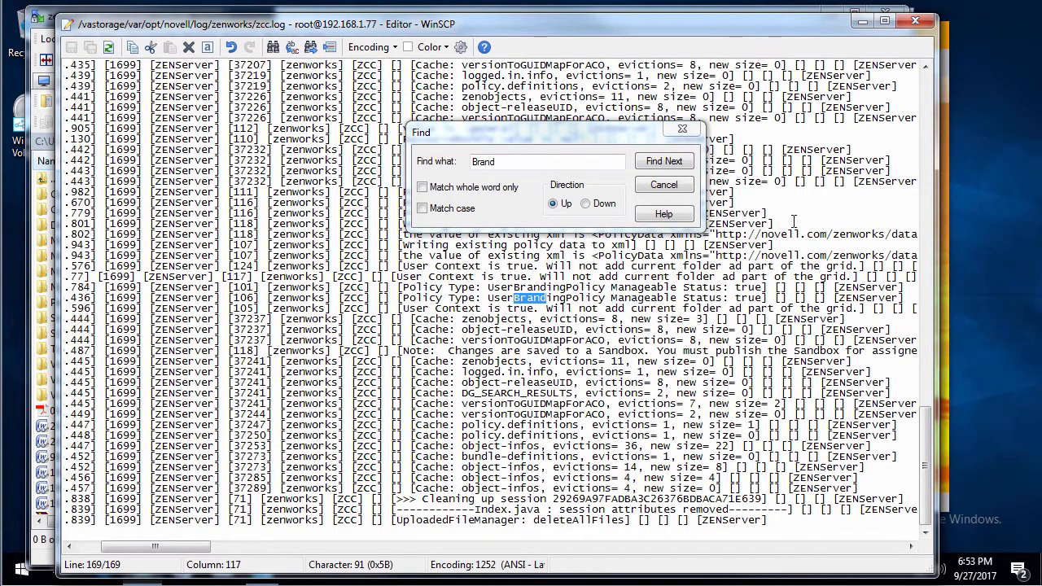
click(662, 162)
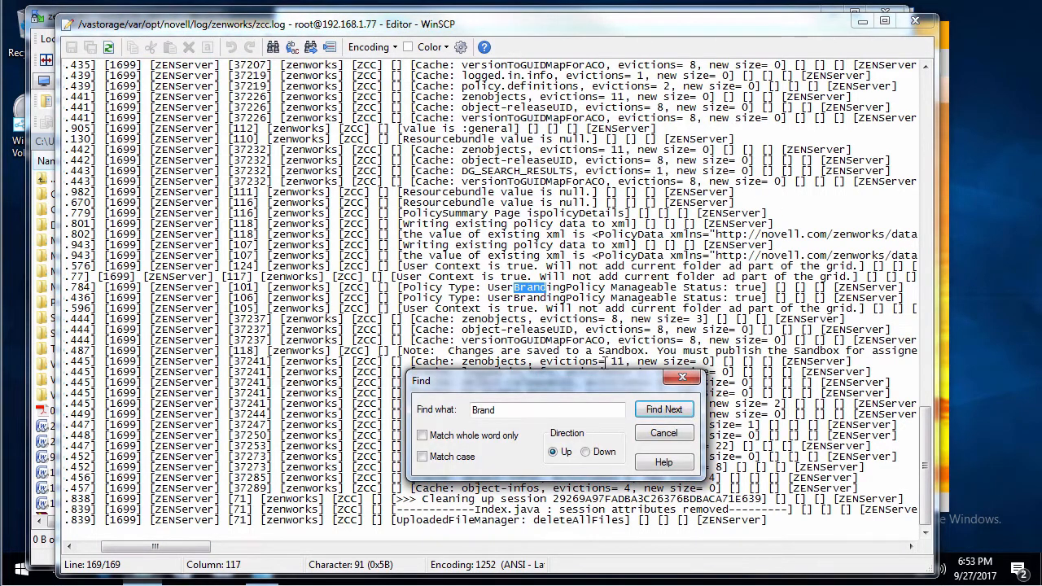
click(662, 409)
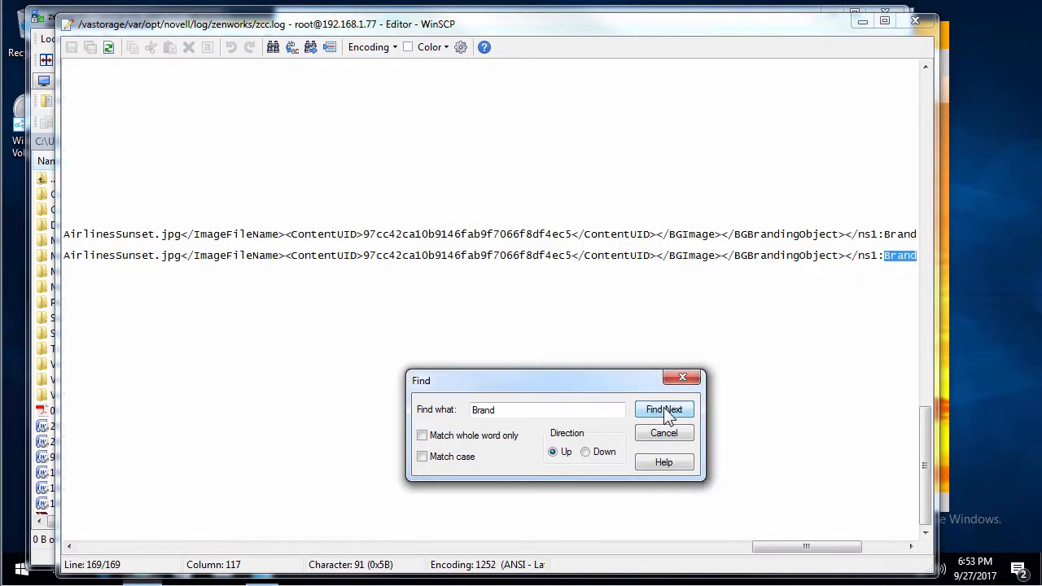
- Examine the BrandingPolicyData XML entries in zcc.log, then dismiss the search and close the editor
drag(779, 546, 176, 528)
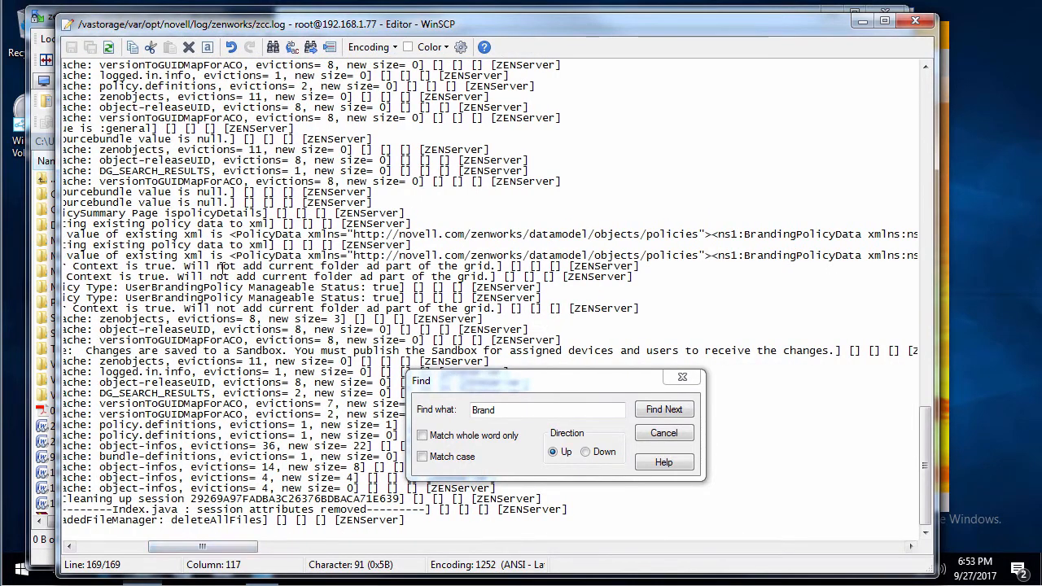
drag(269, 256, 314, 265)
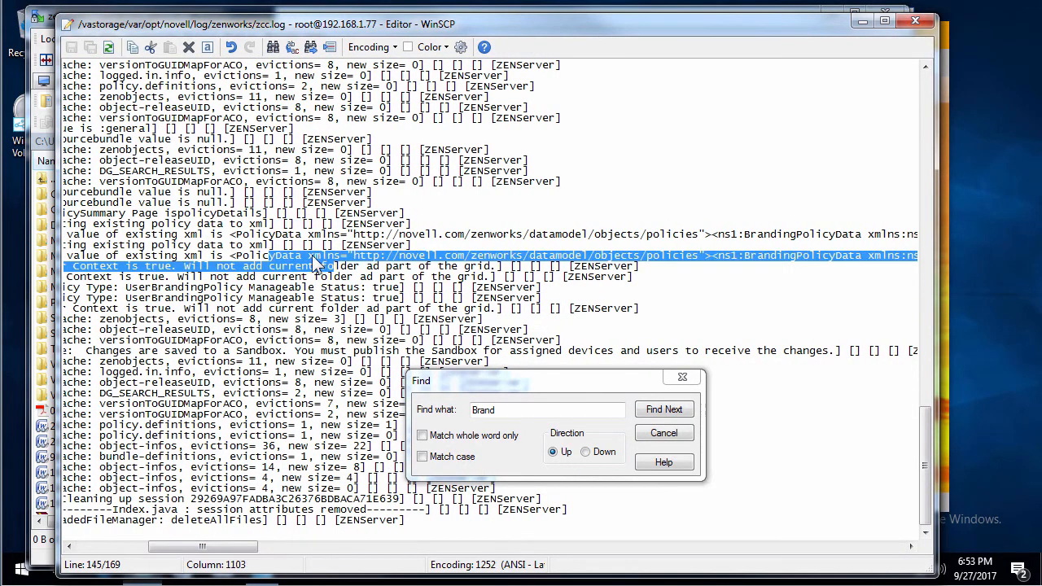
click(780, 260)
drag(751, 255, 829, 258)
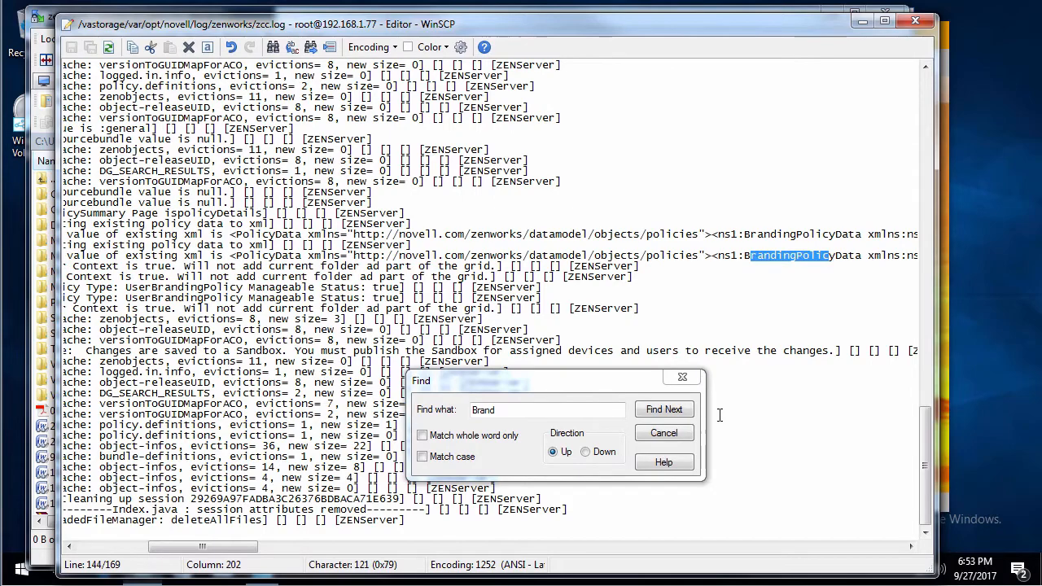
click(671, 433)
click(915, 21)
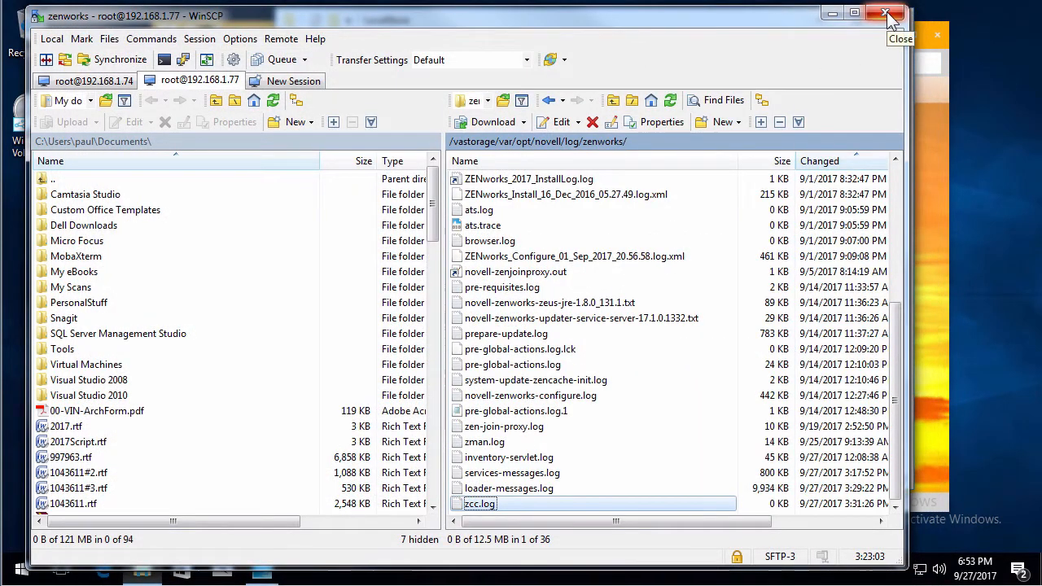
- Close WinSCP, terminating all sessions, and close the LocalStore File Explorer window
click(892, 16)
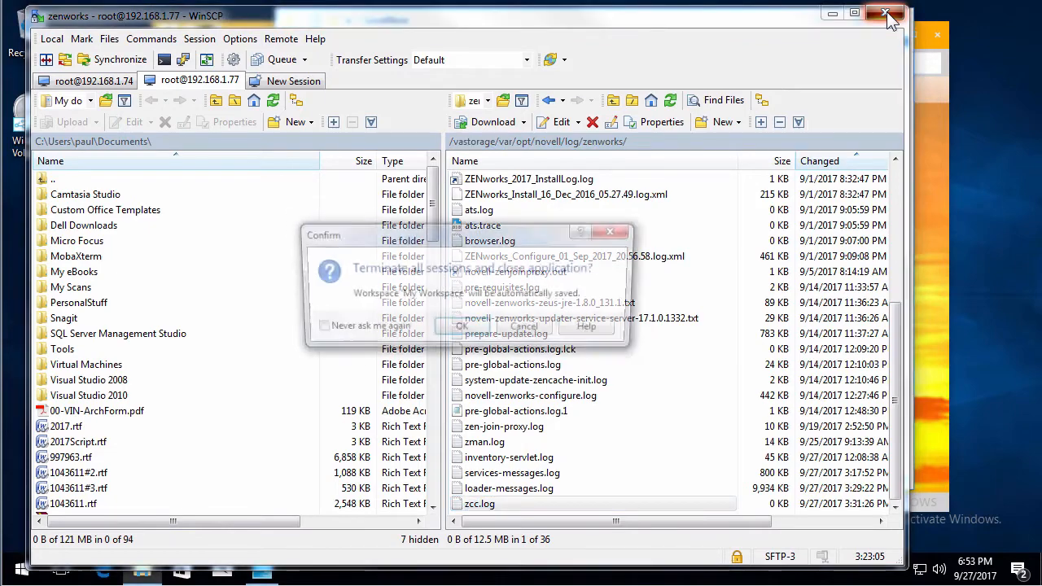
click(462, 330)
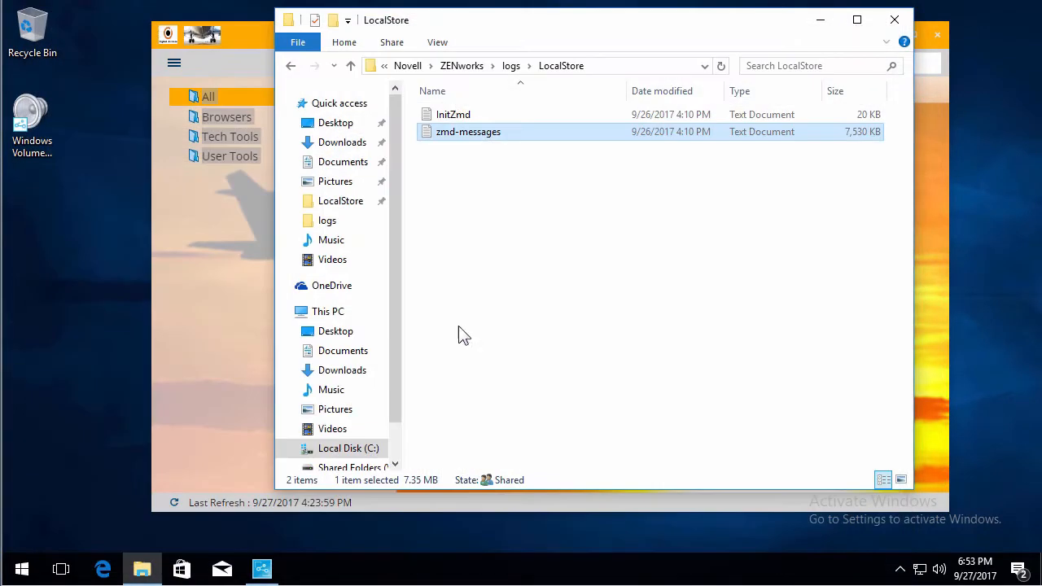
click(894, 19)
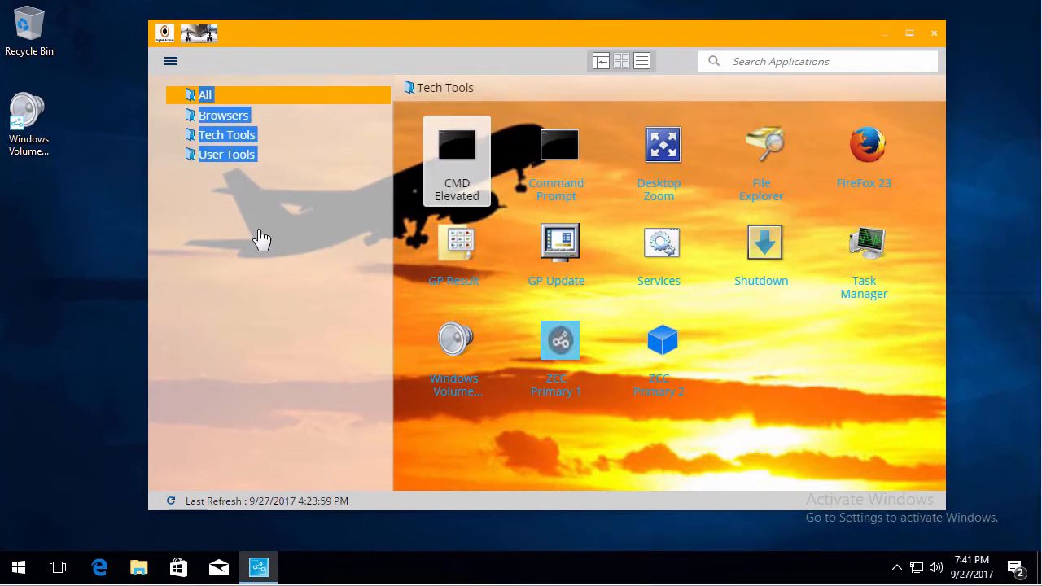
- Switch to Edge and navigate from Novell support to the ZENworks 2017 Update 1 documentation page
click(99, 568)
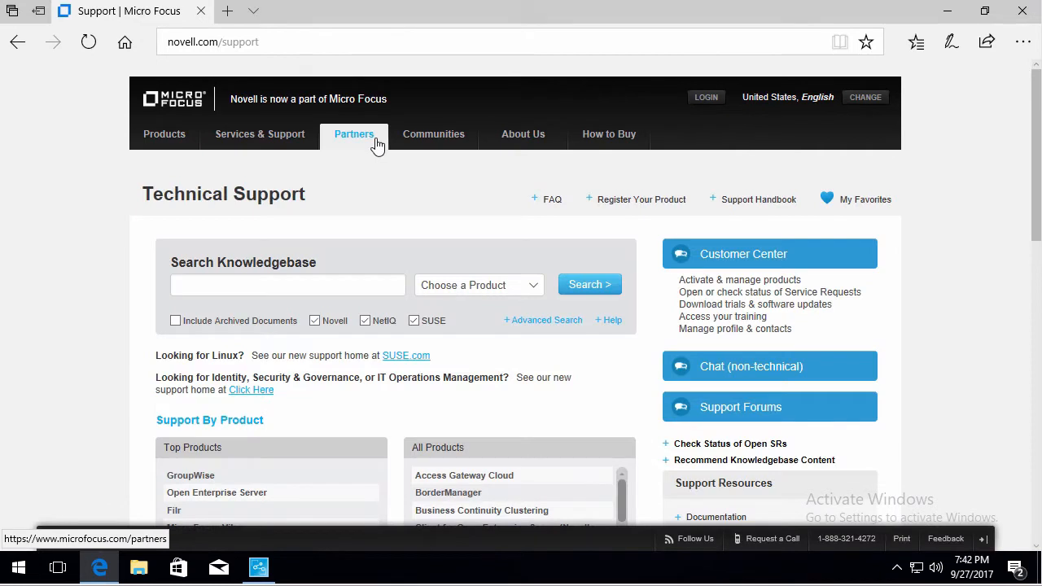
mouse_move(285, 136)
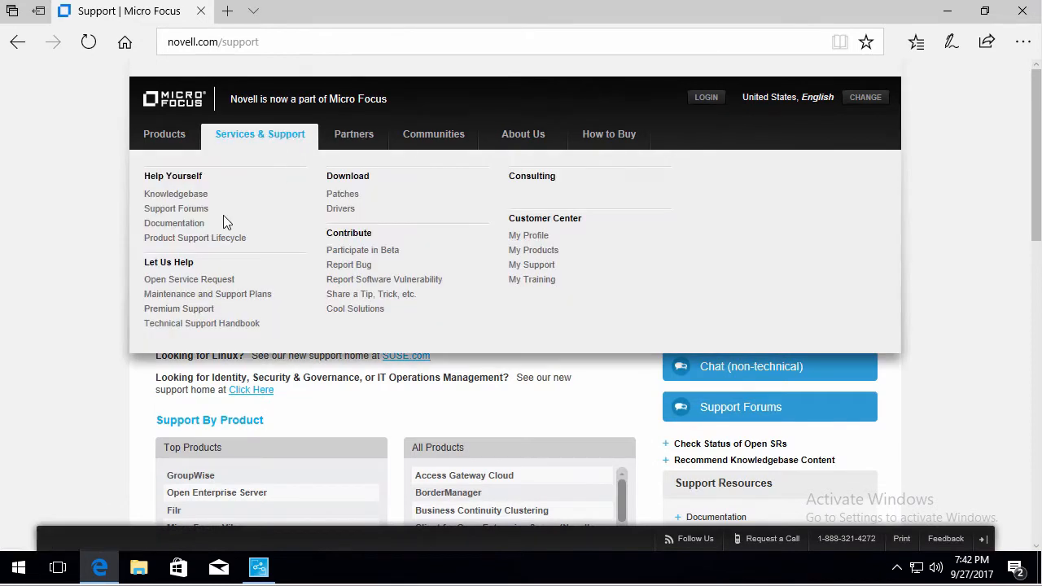
click(194, 225)
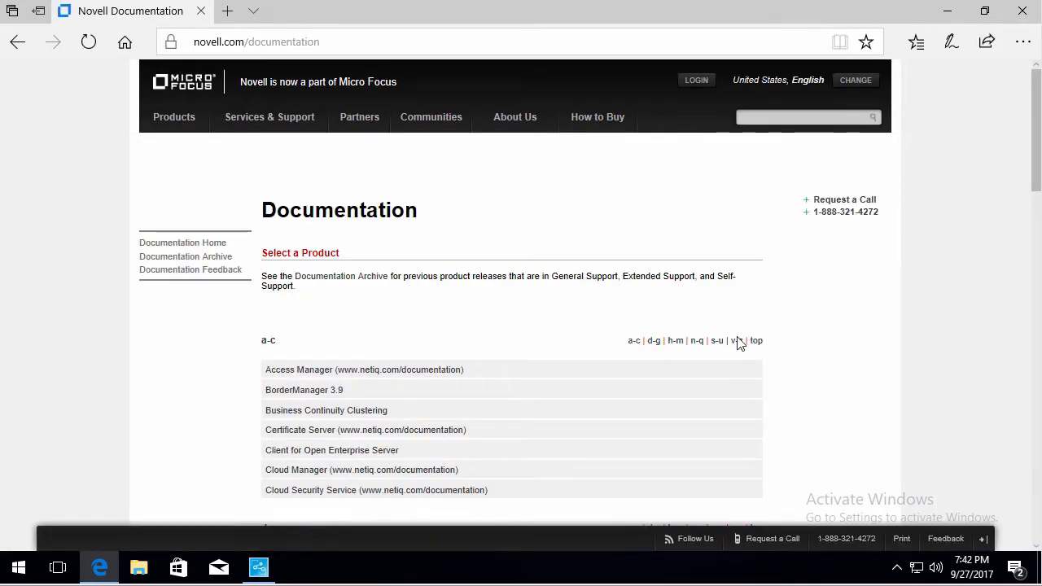
click(738, 341)
click(301, 238)
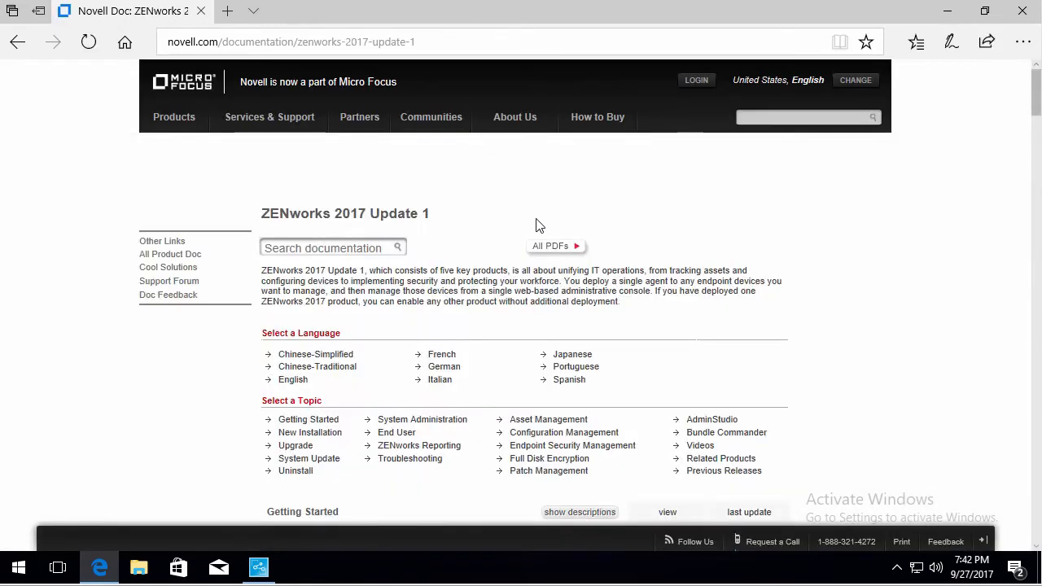
- Find pol on the documentation page and open the Configuration Policies guide
scroll(537, 225, down, 1)
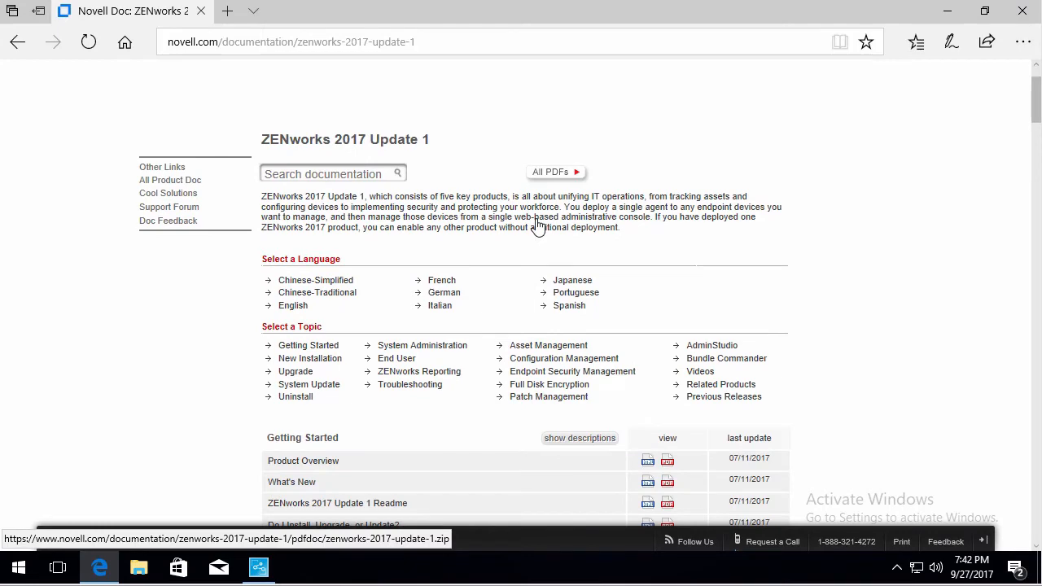
key(ctrl+f)
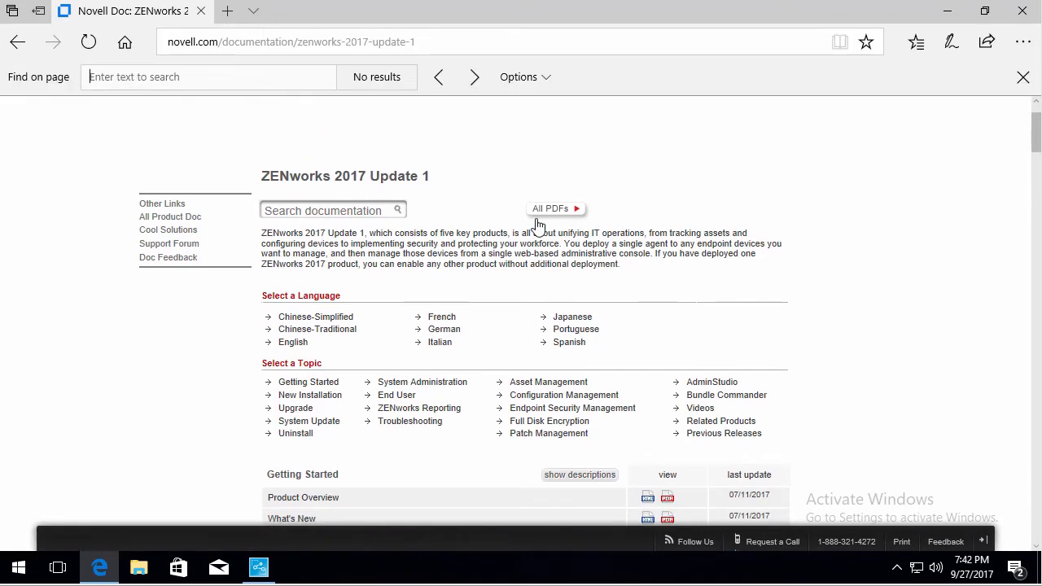
text(pol)
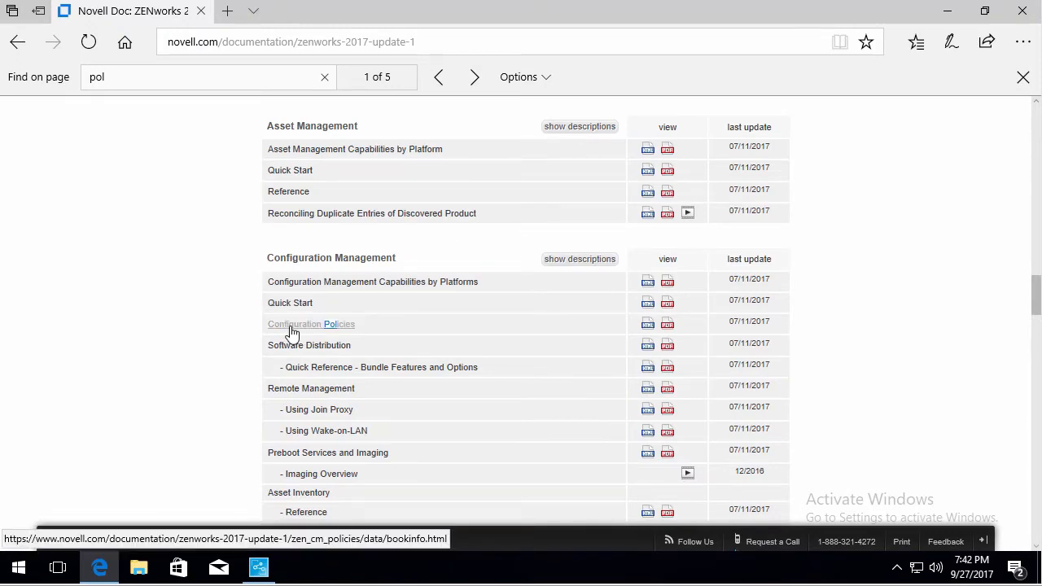
click(292, 327)
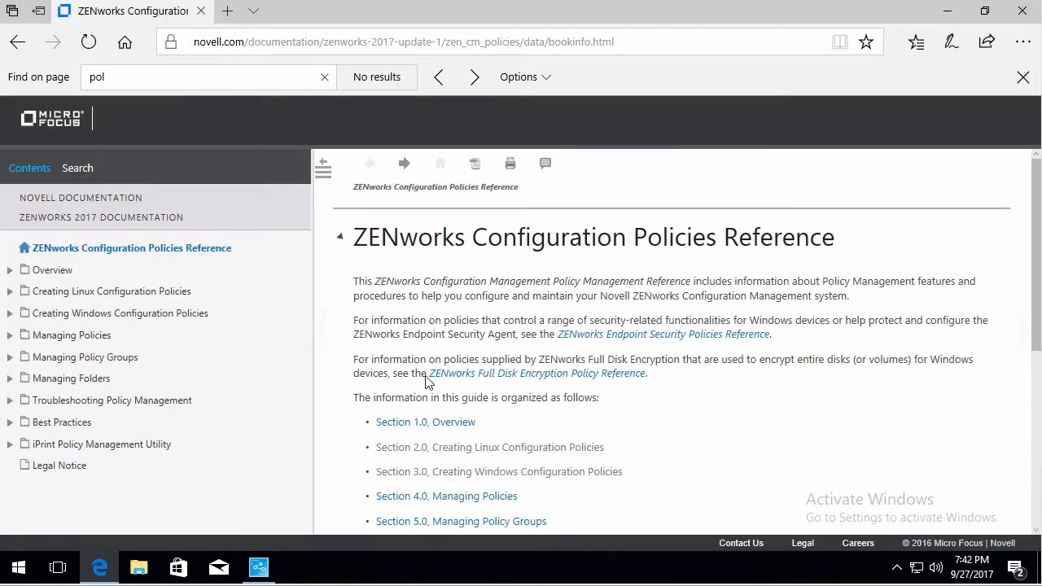
- Open the Creating ZENworks Branding Policy section under Creating Windows Configuration Policies and read through its steps
scroll(498, 342, down, 2)
click(496, 306)
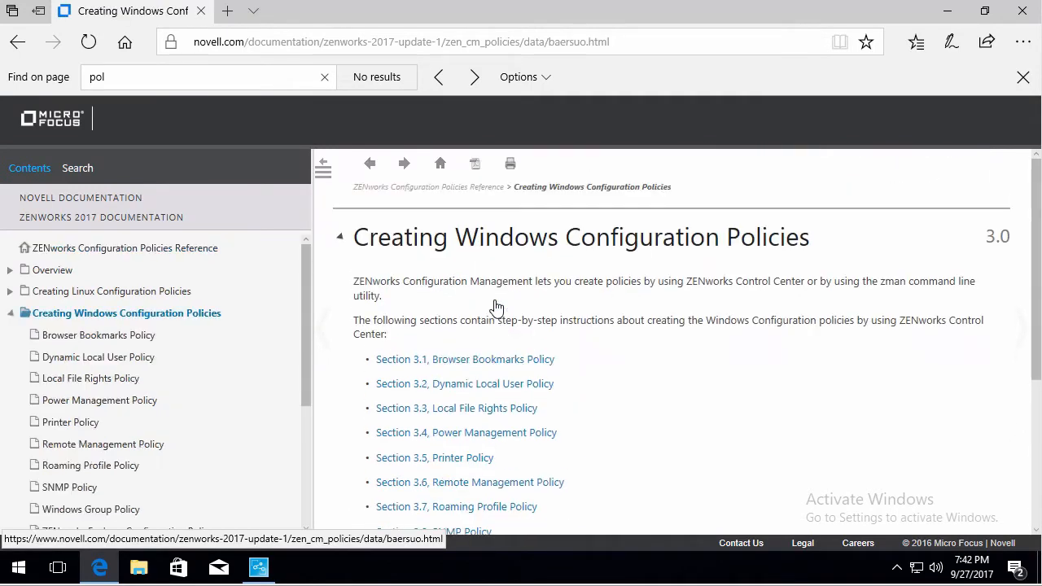
scroll(635, 383, down, 2)
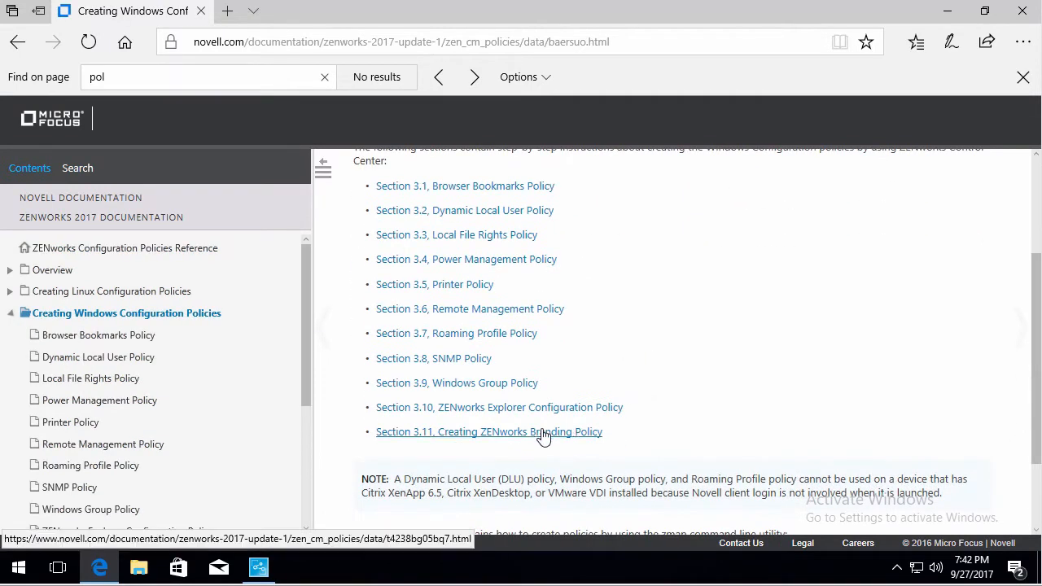
click(514, 433)
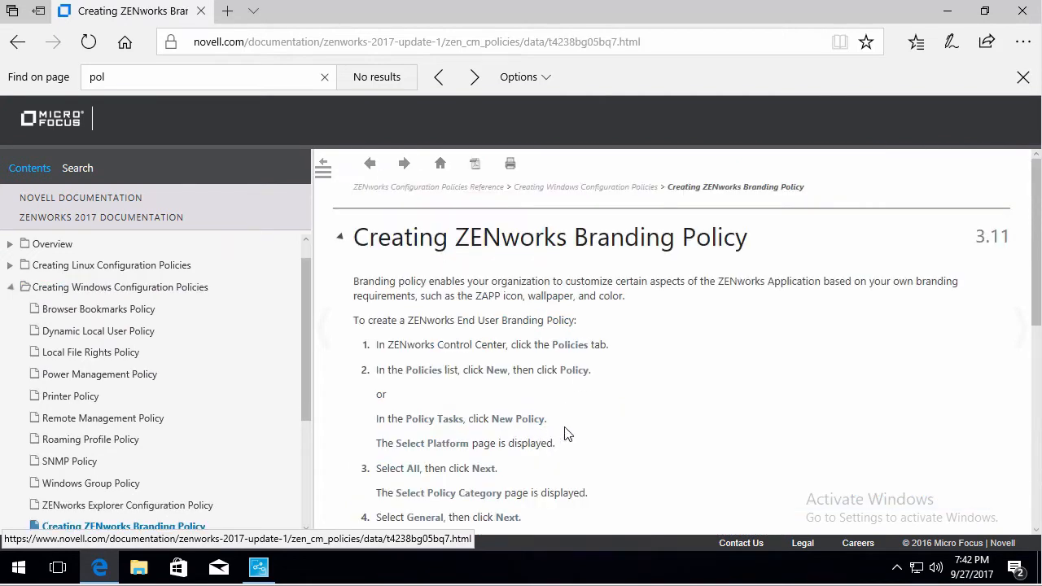
scroll(667, 425, down, 2)
scroll(666, 425, down, 4)
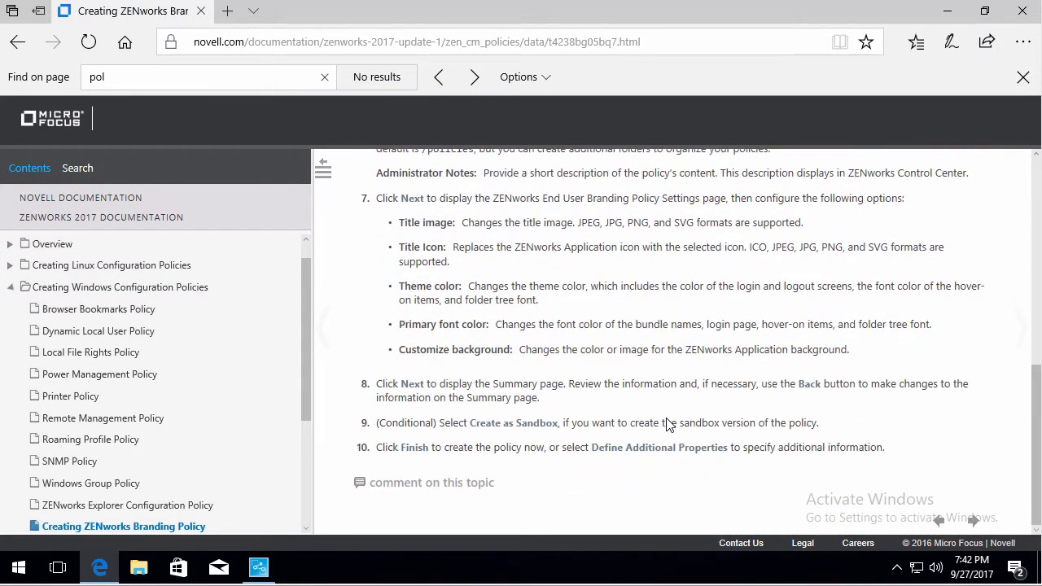
scroll(668, 425, up, 3)
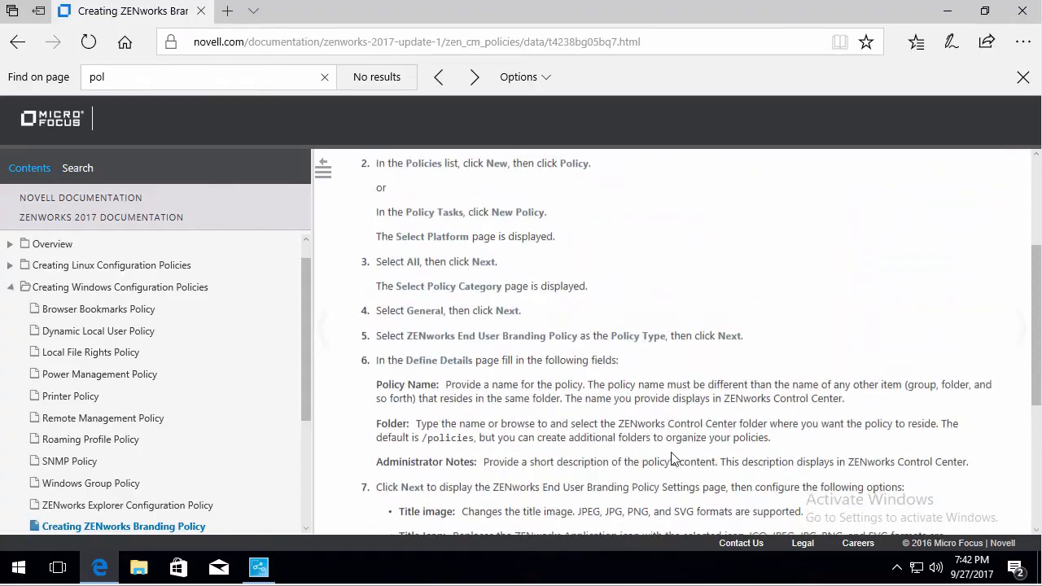